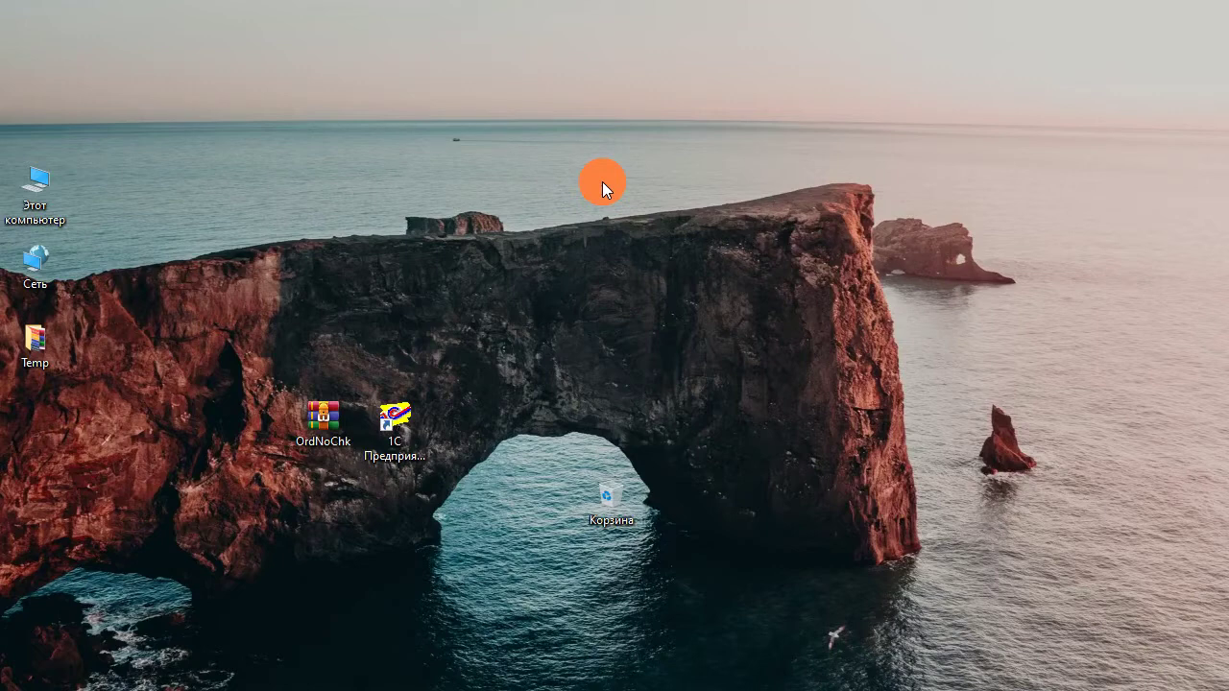
- Start 1С:Предприятие from the desktop and view the contents of the OrdNoChk archive
{"action": "double_click", "coordinate": [420, 424]}
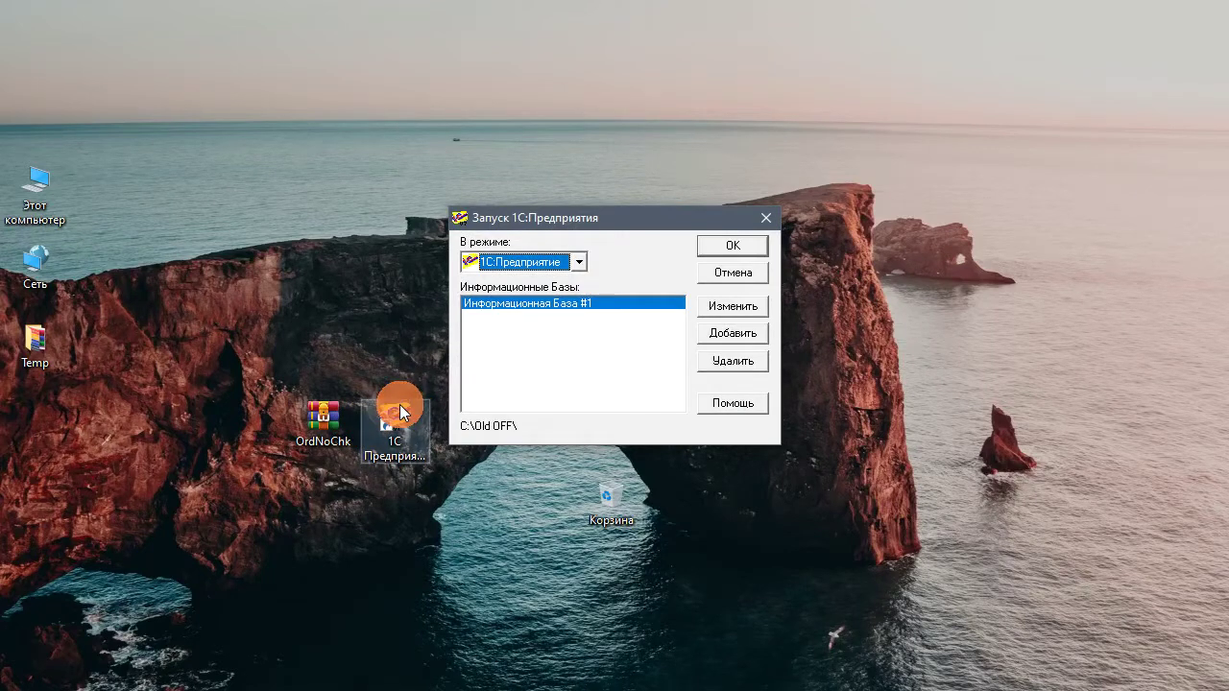
{"action": "double_click", "coordinate": [403, 401]}
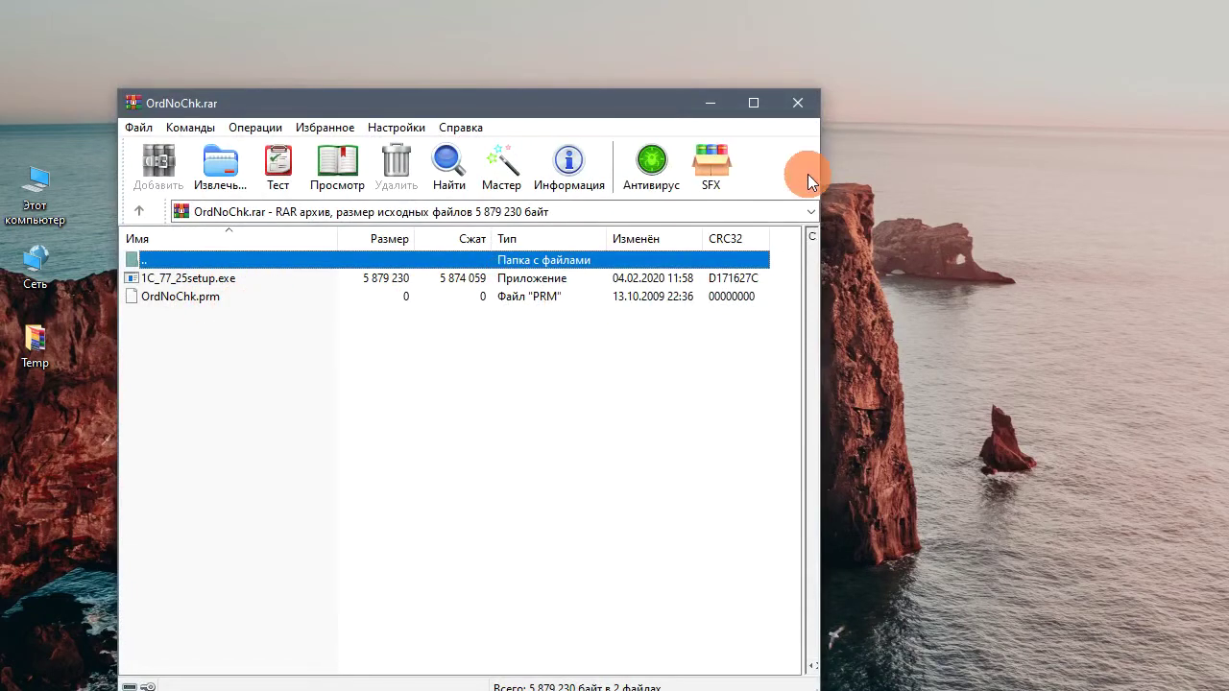
{"action": "left_click", "coordinate": [398, 296]}
{"action": "left_click", "coordinate": [710, 103]}
- Try to open Информационная База #1 in 1С:Предприятие mode and dismiss the resulting dialog
{"action": "left_click_drag", "start_coordinate": [577, 213], "coordinate": [640, 228]}
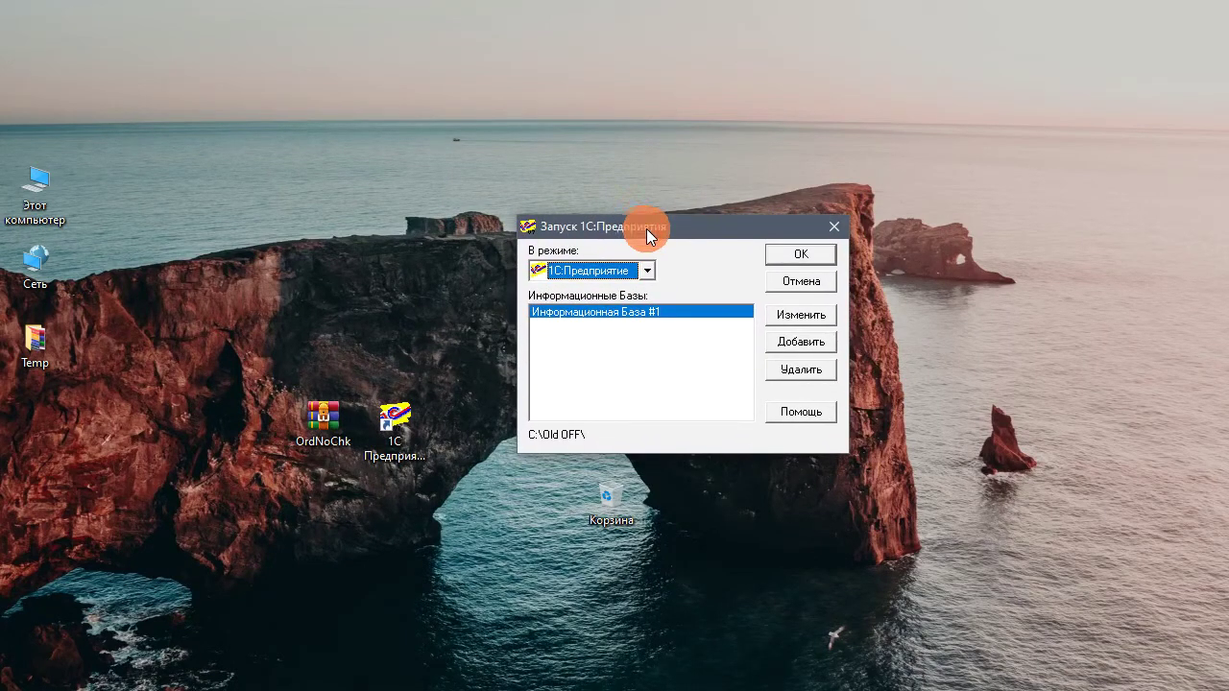
{"action": "double_click", "coordinate": [641, 312]}
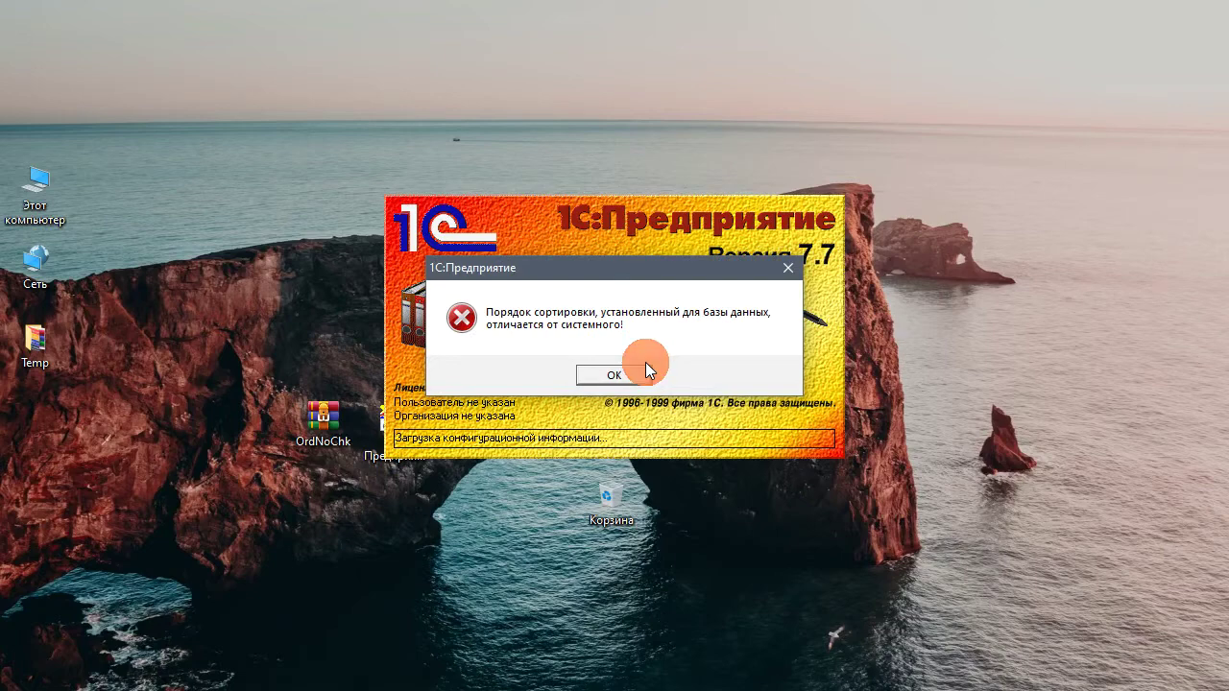
{"action": "left_click", "coordinate": [637, 376]}
- Open the file location of the 1С Предприятие desktop shortcut and show the BIN folder's full path
{"action": "right_click", "coordinate": [402, 437]}
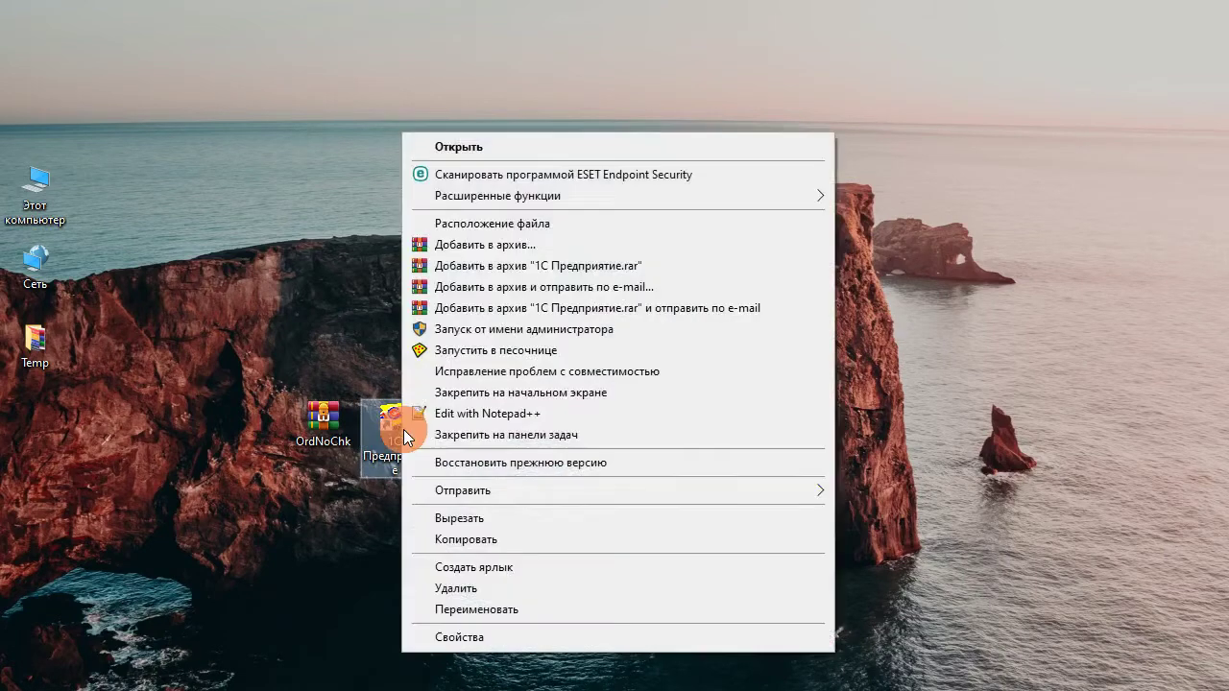
{"action": "left_click", "coordinate": [598, 223]}
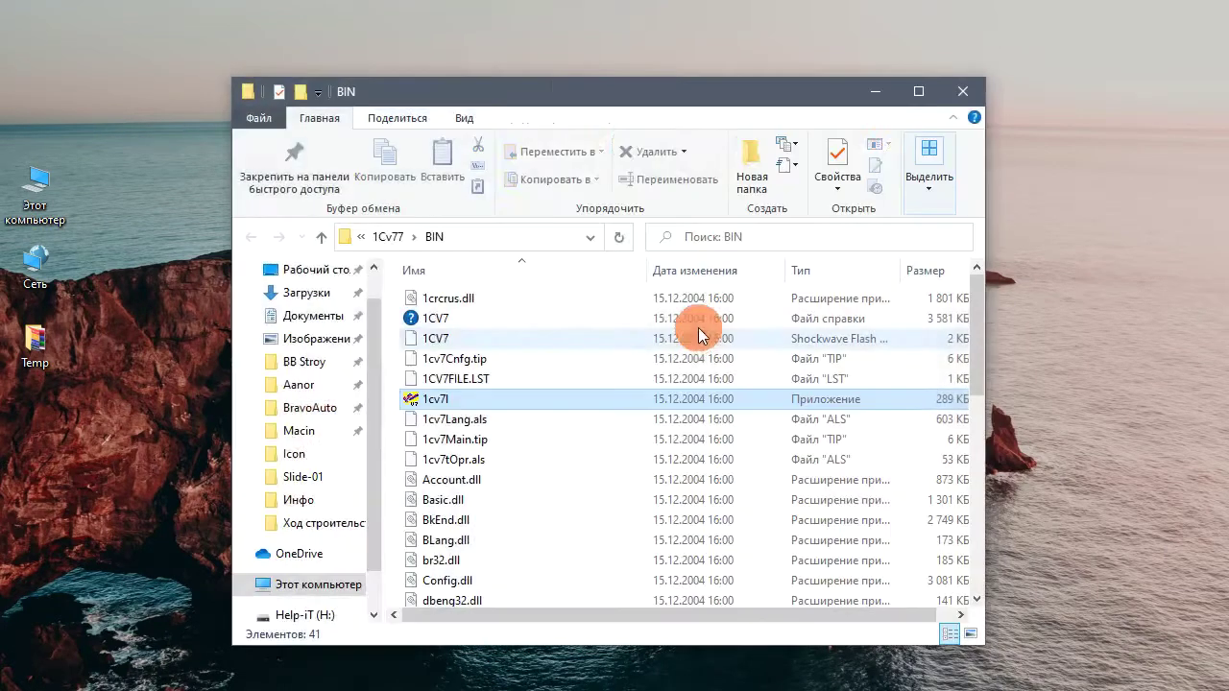
{"action": "left_click_drag", "start_coordinate": [523, 77], "coordinate": [754, 118]}
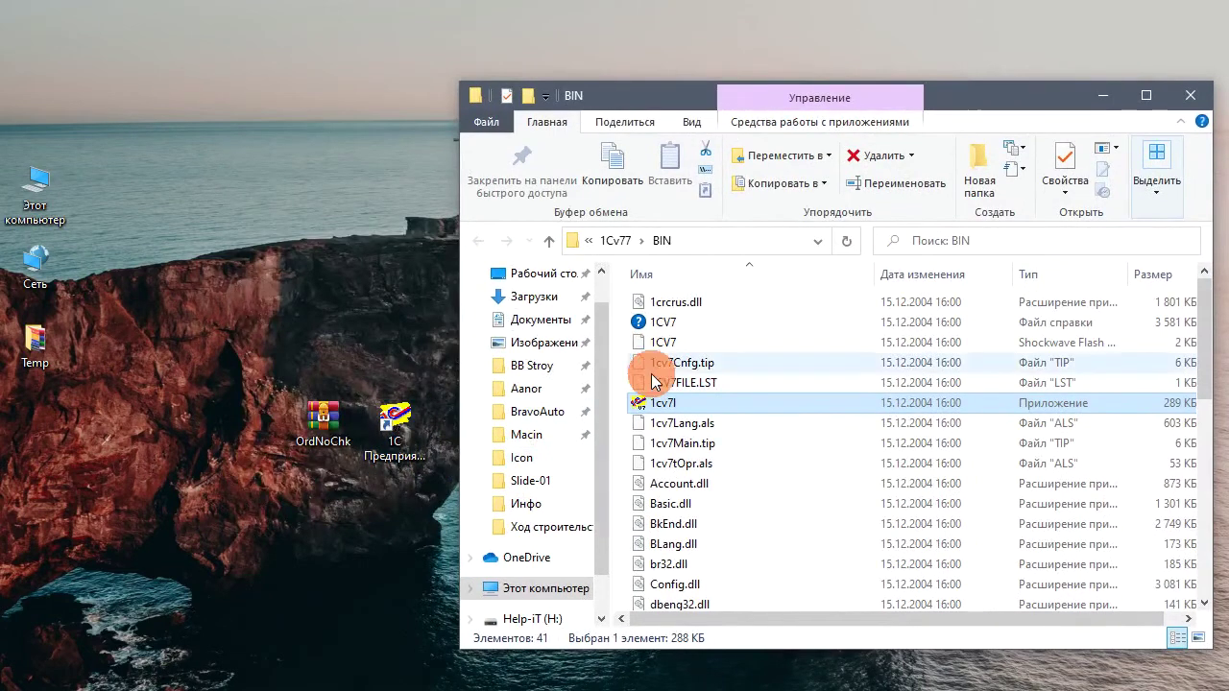
{"action": "left_click", "coordinate": [704, 251]}
{"action": "left_click", "coordinate": [775, 252]}
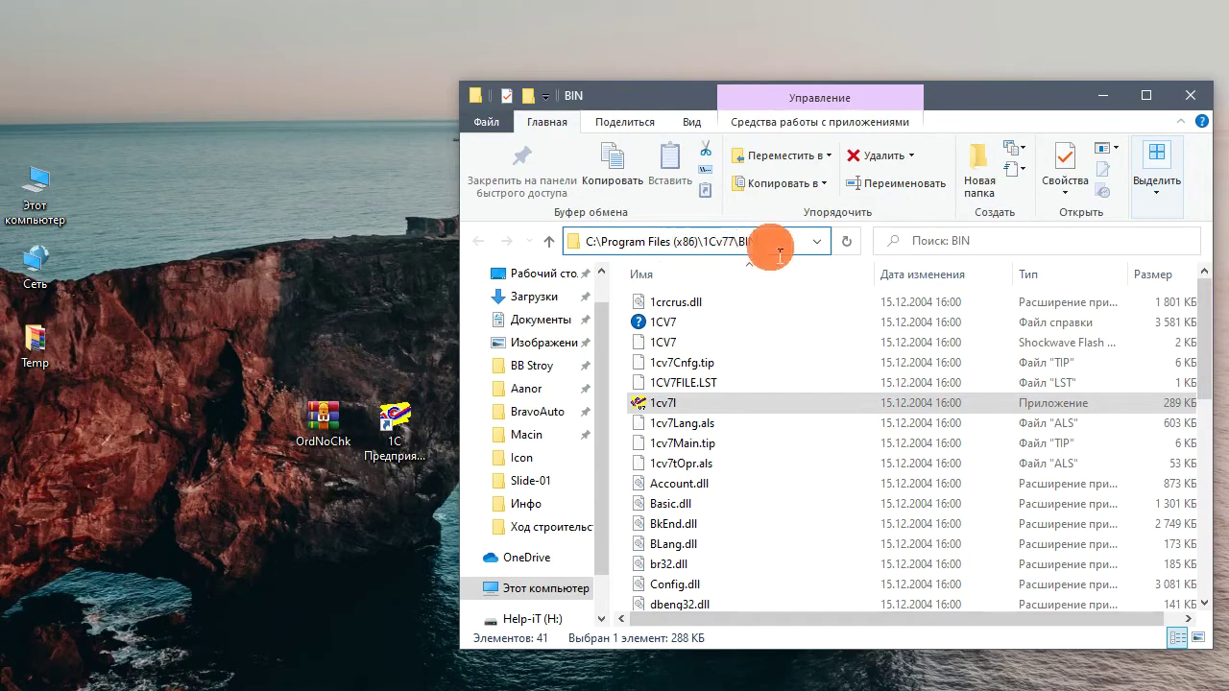
- Extract OrdNoChk.prm from the OrdNoChk archive into the 1Cv77\BIN folder with administrator permission, and close both windows
{"action": "double_click", "coordinate": [322, 425]}
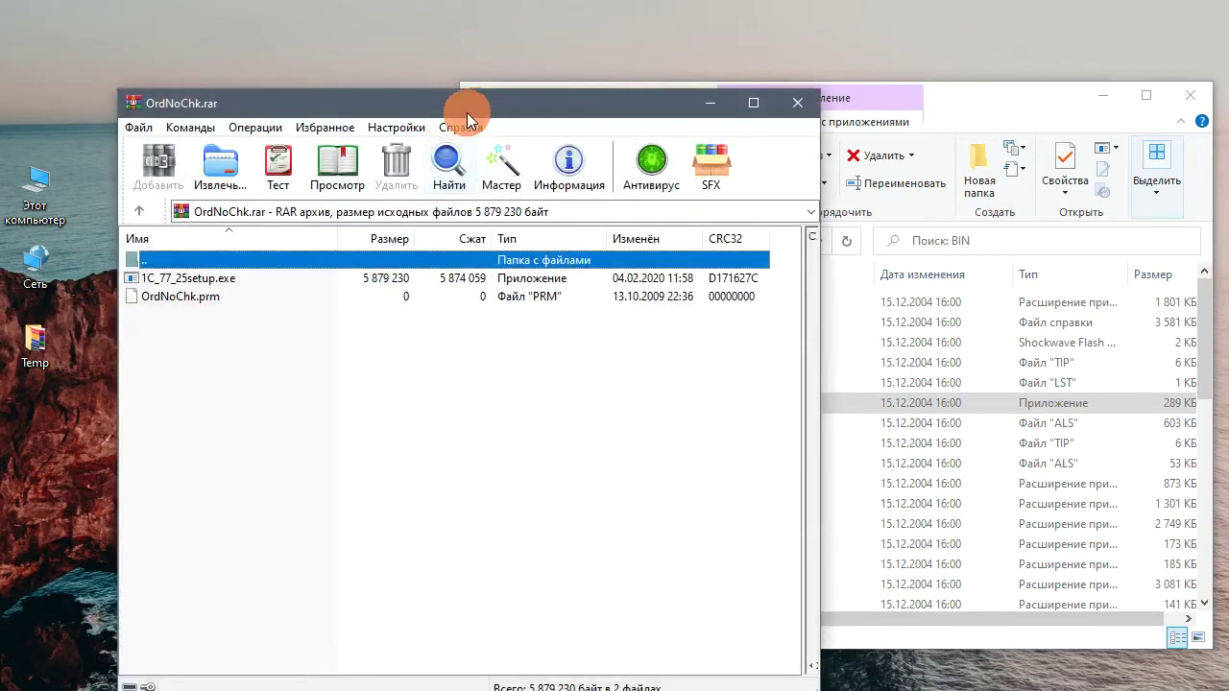
{"action": "left_click_drag", "start_coordinate": [467, 112], "coordinate": [411, 108]}
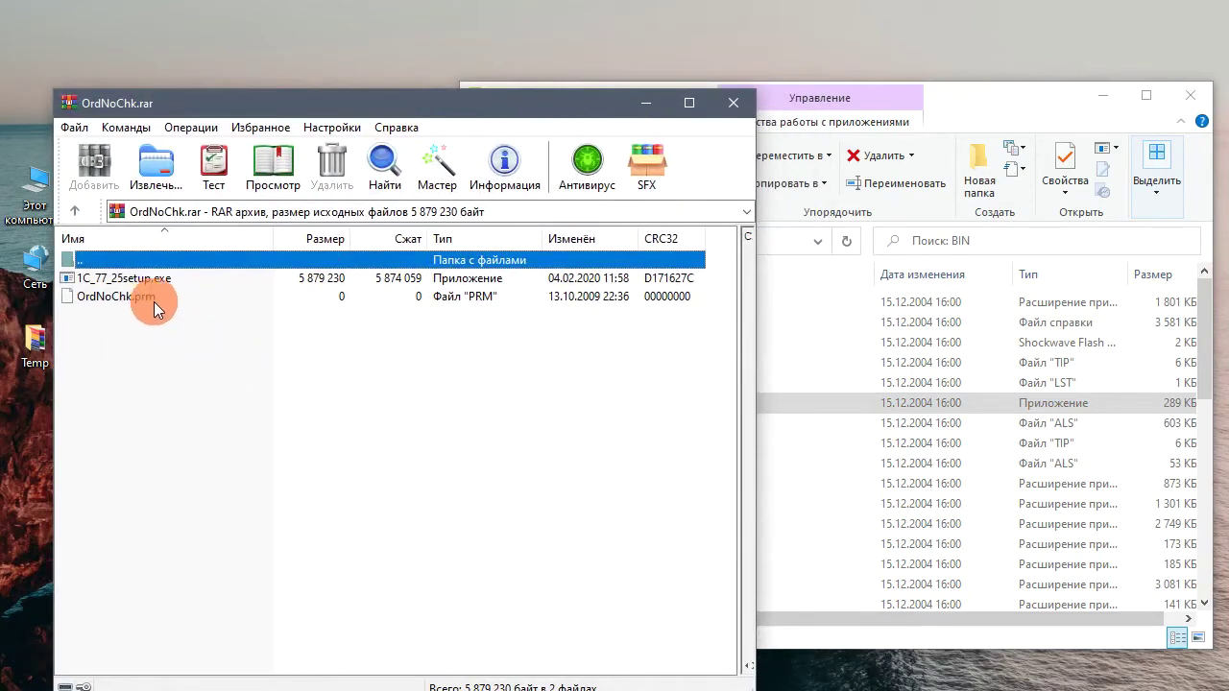
{"action": "left_click_drag", "start_coordinate": [159, 302], "coordinate": [860, 499]}
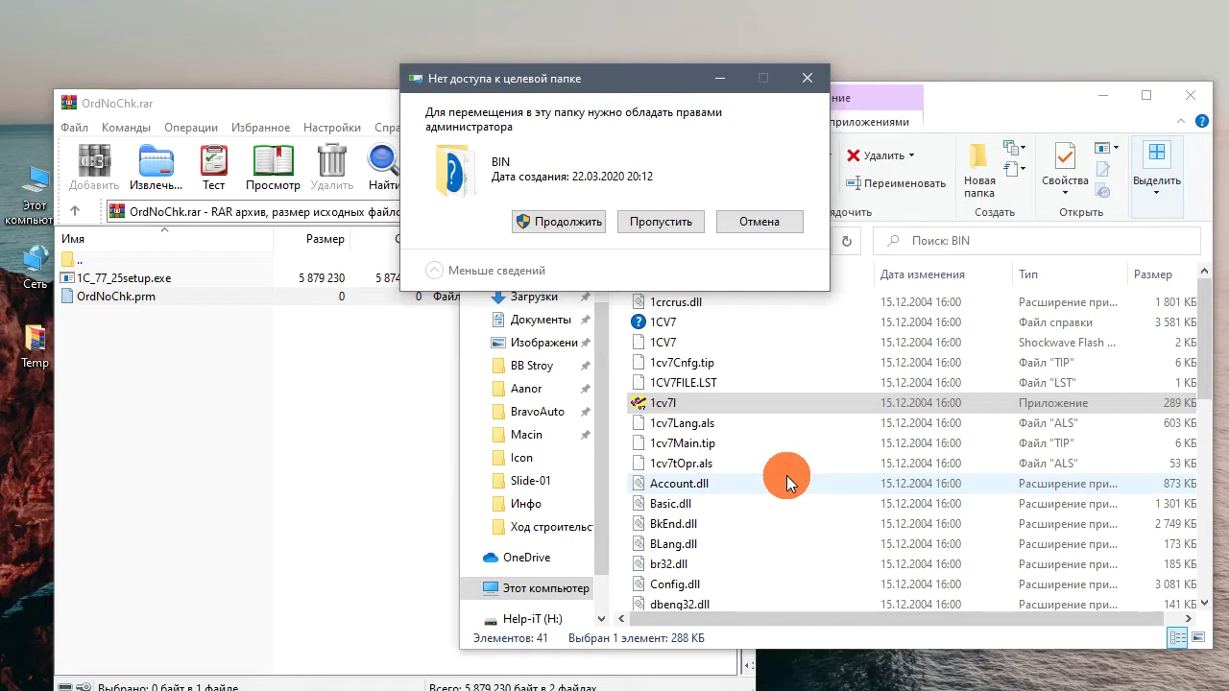
{"action": "left_click", "coordinate": [568, 223]}
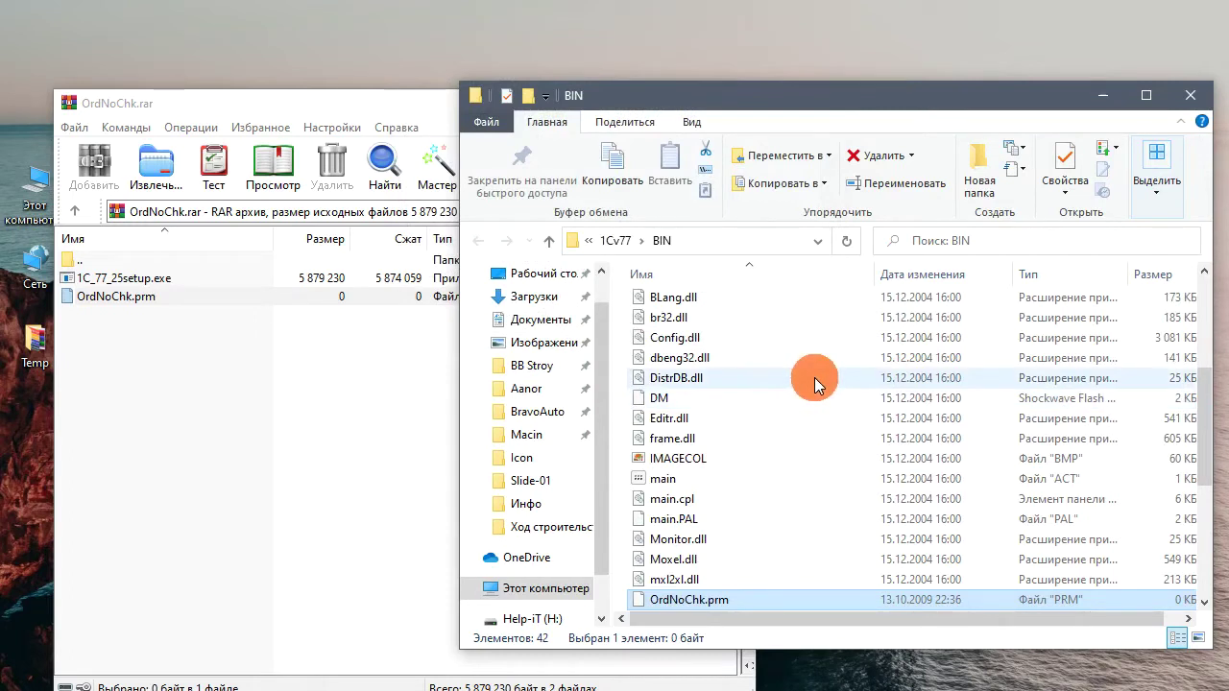
{"action": "mouse_move", "coordinate": [814, 376]}
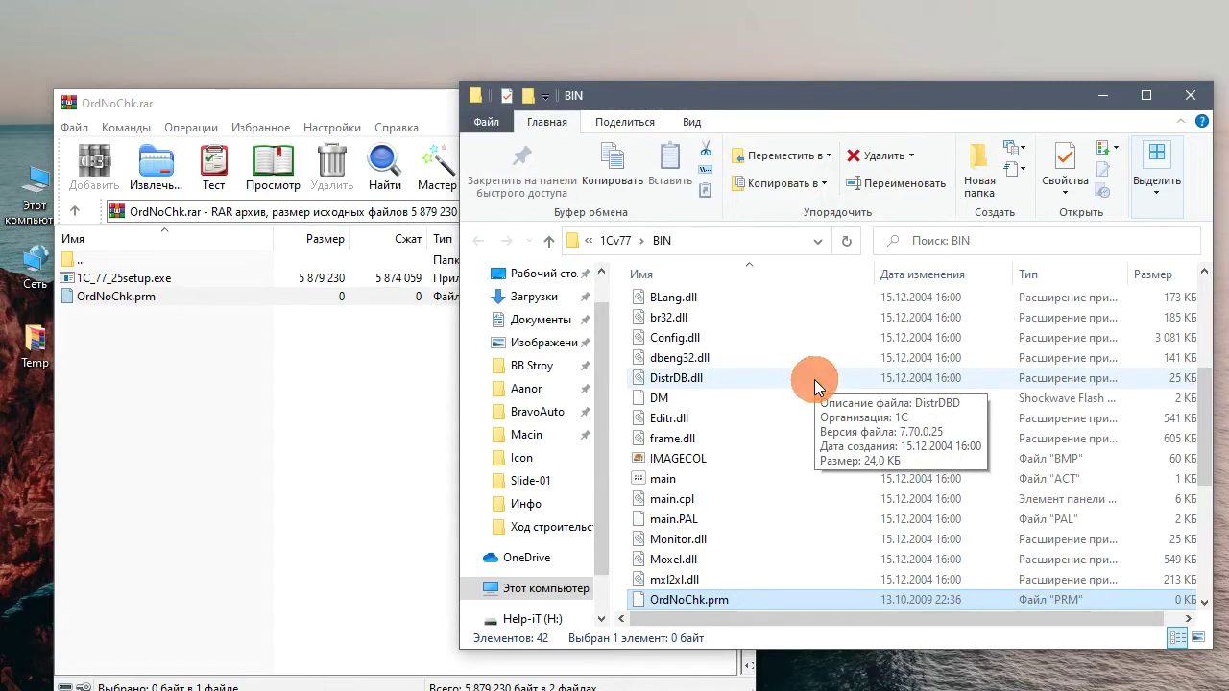
{"action": "left_click", "coordinate": [241, 472]}
{"action": "left_click", "coordinate": [734, 103]}
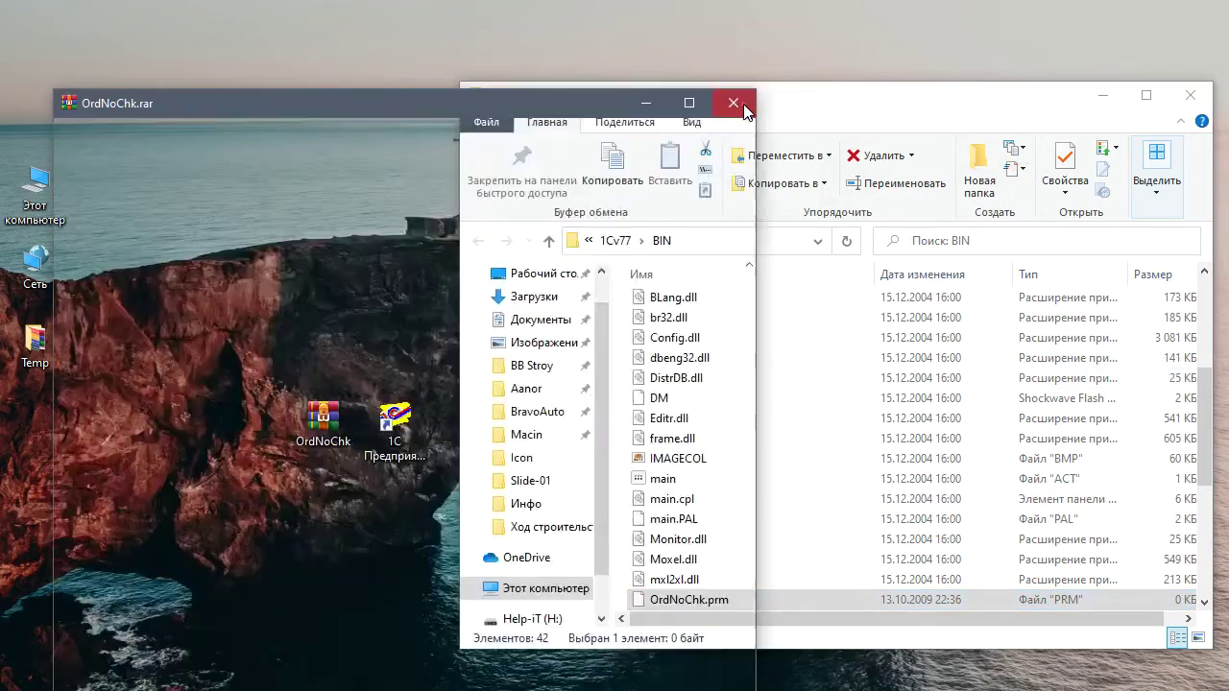
{"action": "left_click", "coordinate": [1190, 96]}
- Retry opening Информационная База #1 in 1С:Предприятие mode with OrdNoChk.prm in place
{"action": "left_click", "coordinate": [593, 411]}
{"action": "left_click", "coordinate": [594, 312]}
{"action": "double_click", "coordinate": [580, 303]}
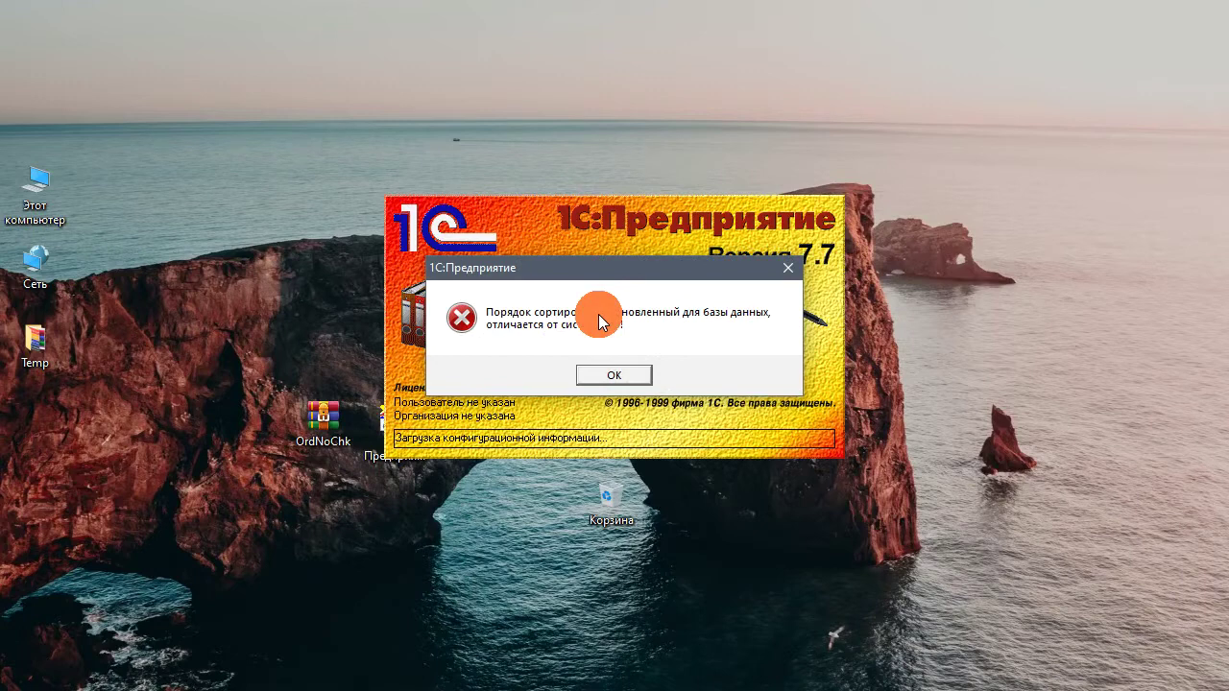
{"action": "left_click", "coordinate": [607, 376]}
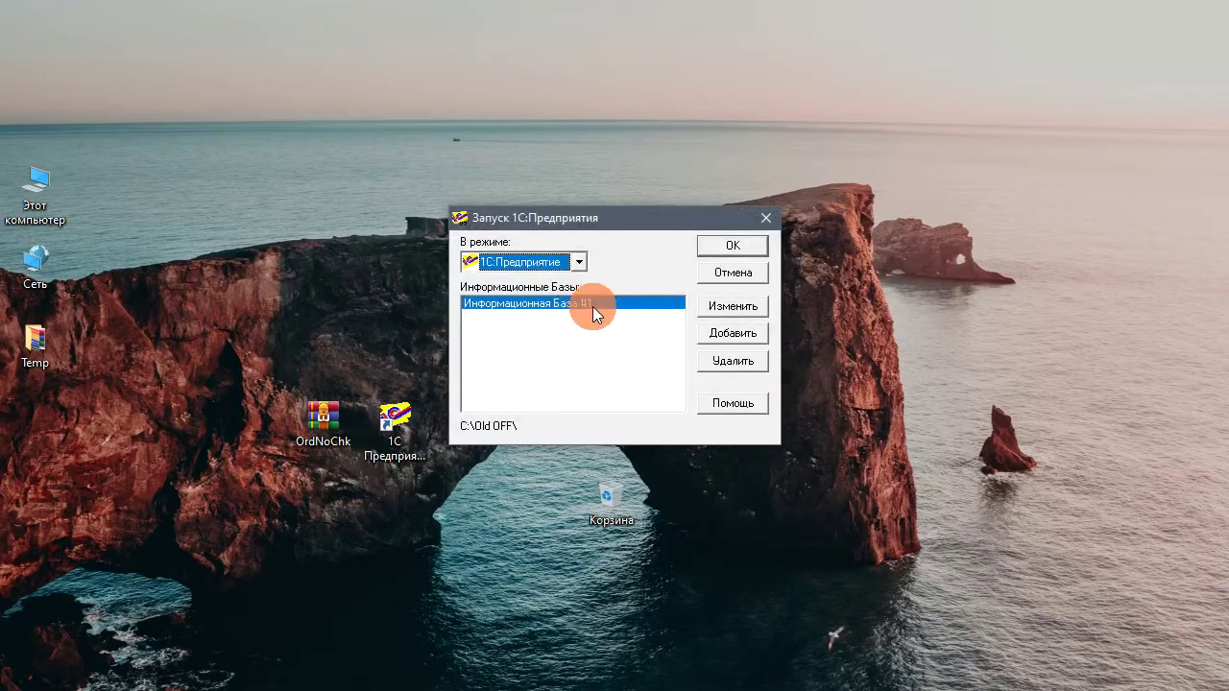
- Open Информационная База #1 in Конфигуратор mode and close the tip of the day
{"action": "left_click", "coordinate": [579, 262]}
{"action": "left_click", "coordinate": [553, 298]}
{"action": "left_click", "coordinate": [732, 250]}
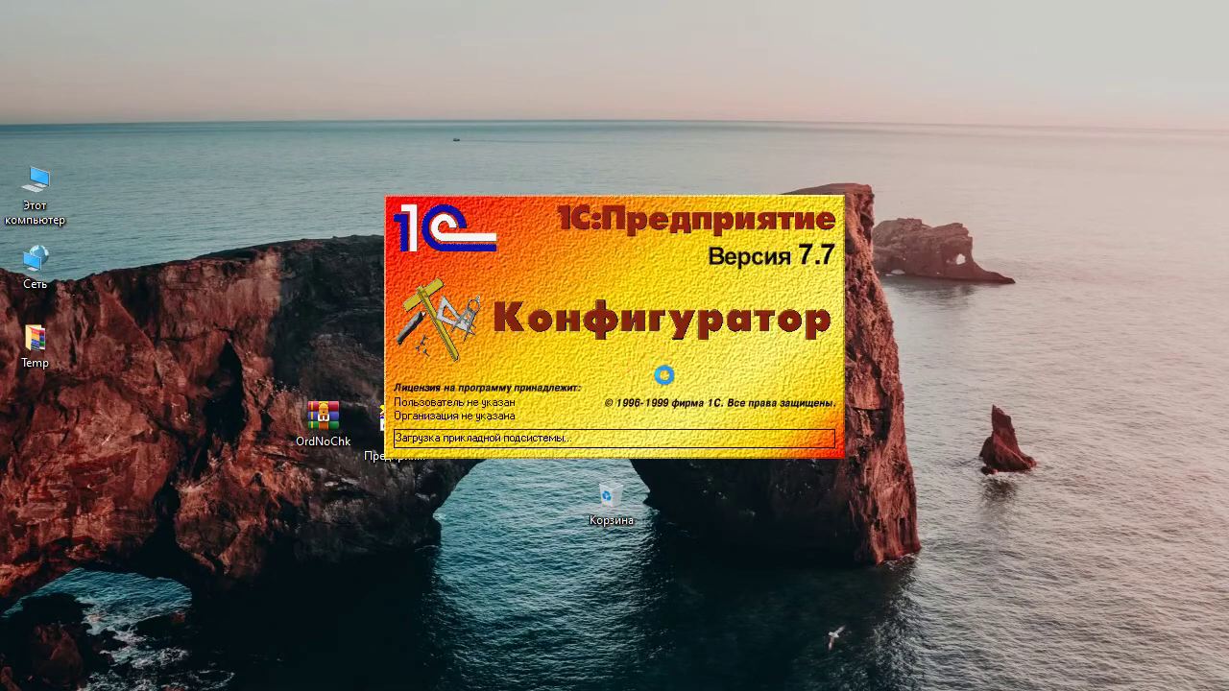
{"action": "left_click", "coordinate": [782, 443]}
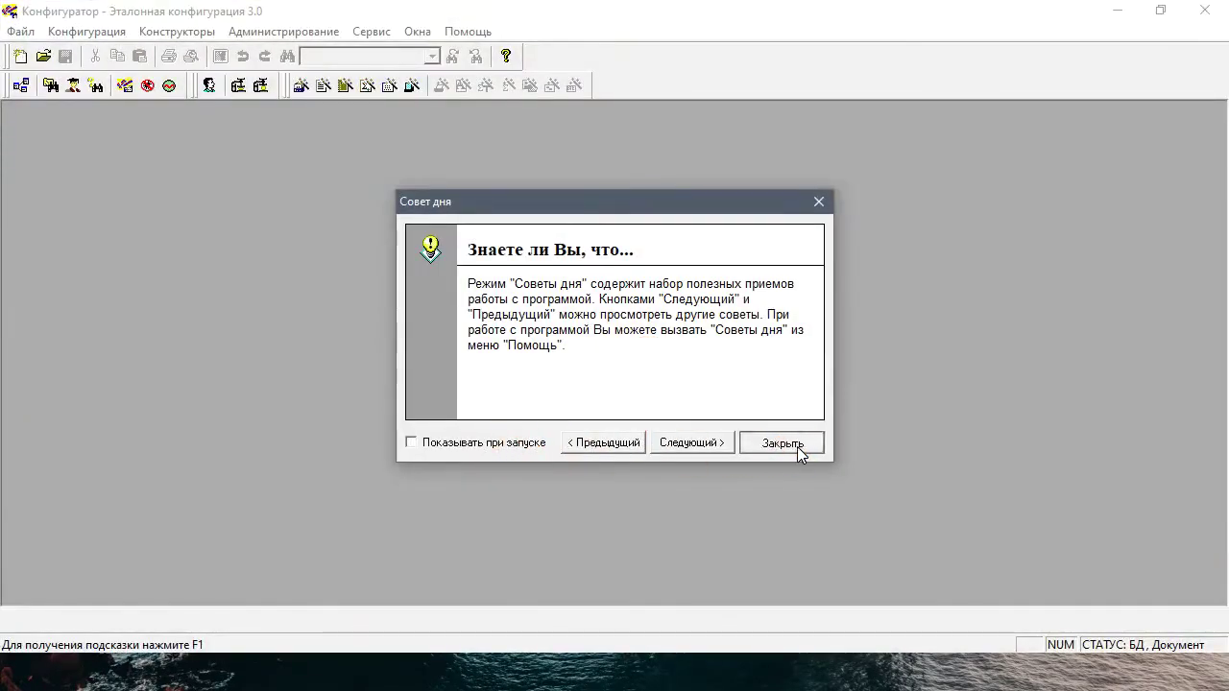
- Set the infobase tables' code page to "+ Текущая системная установка", approve rebuilding the indexes, and close the Конфигуратор
{"action": "left_click", "coordinate": [288, 31]}
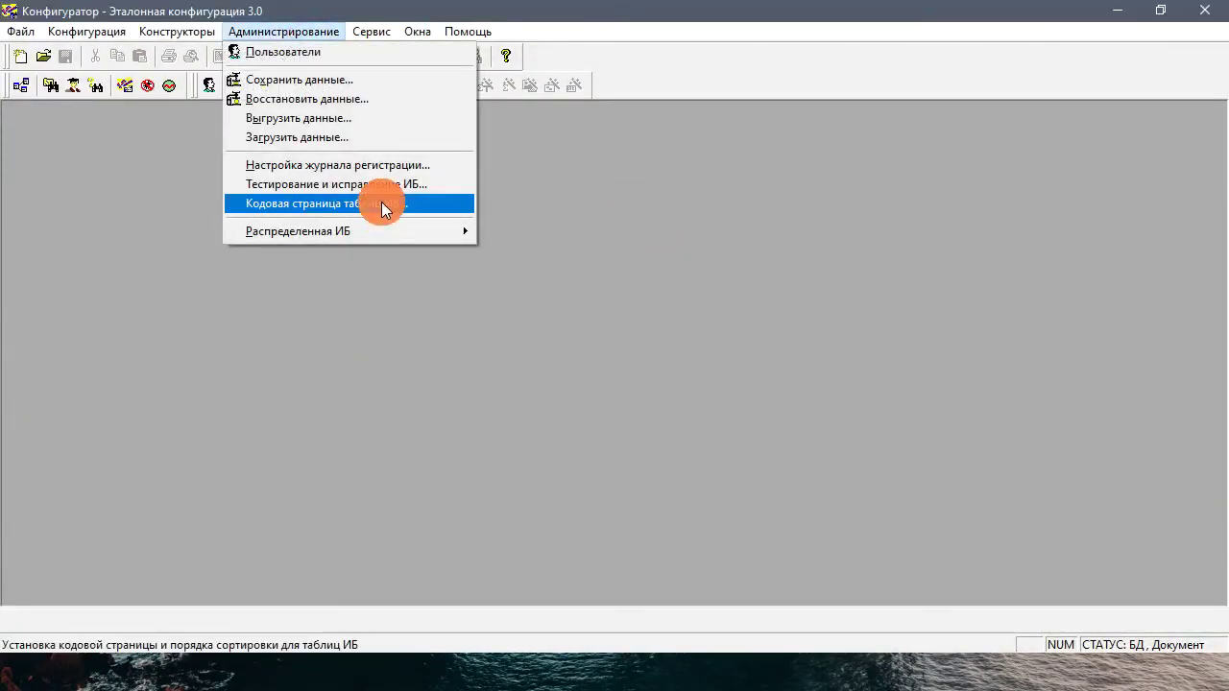
{"action": "left_click", "coordinate": [383, 204]}
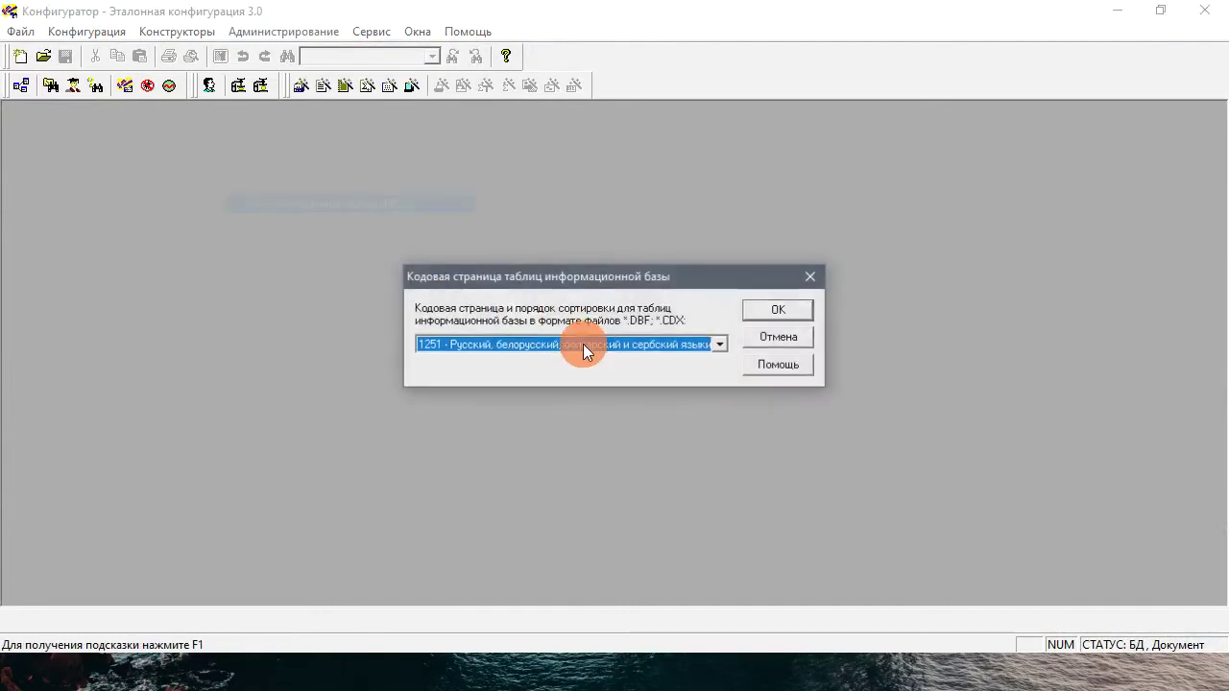
{"action": "left_click", "coordinate": [624, 345]}
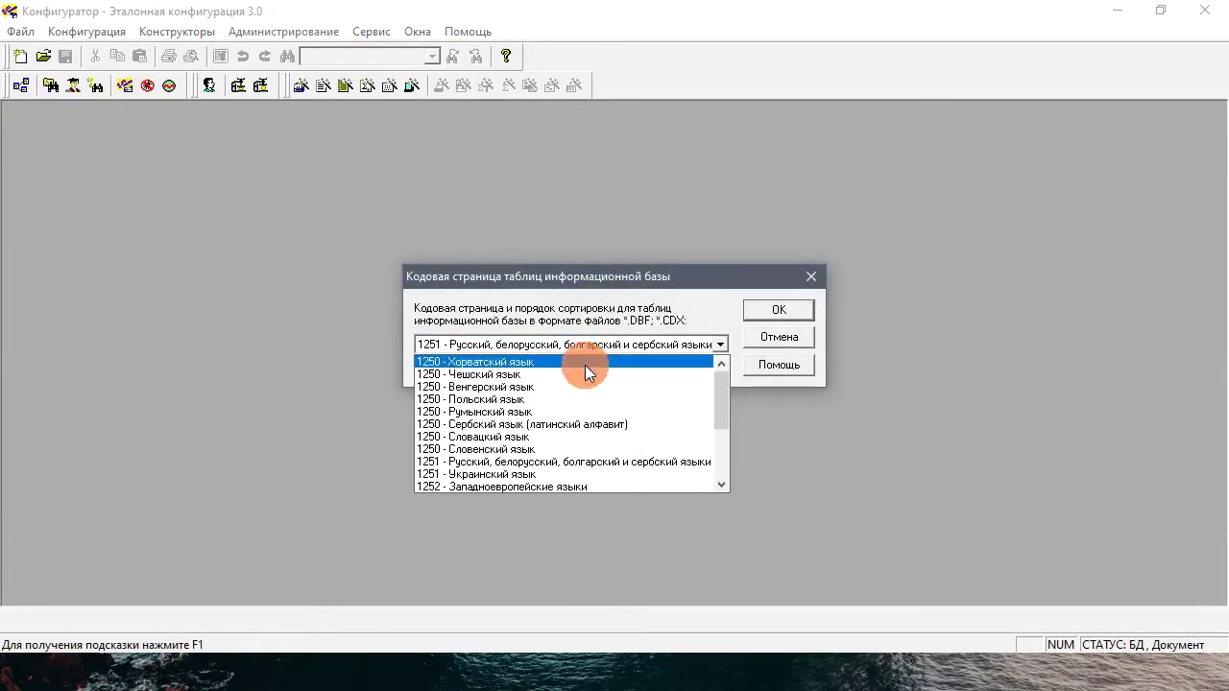
{"action": "scroll", "coordinate": [581, 466], "scroll_direction": "down", "scroll_amount": 3}
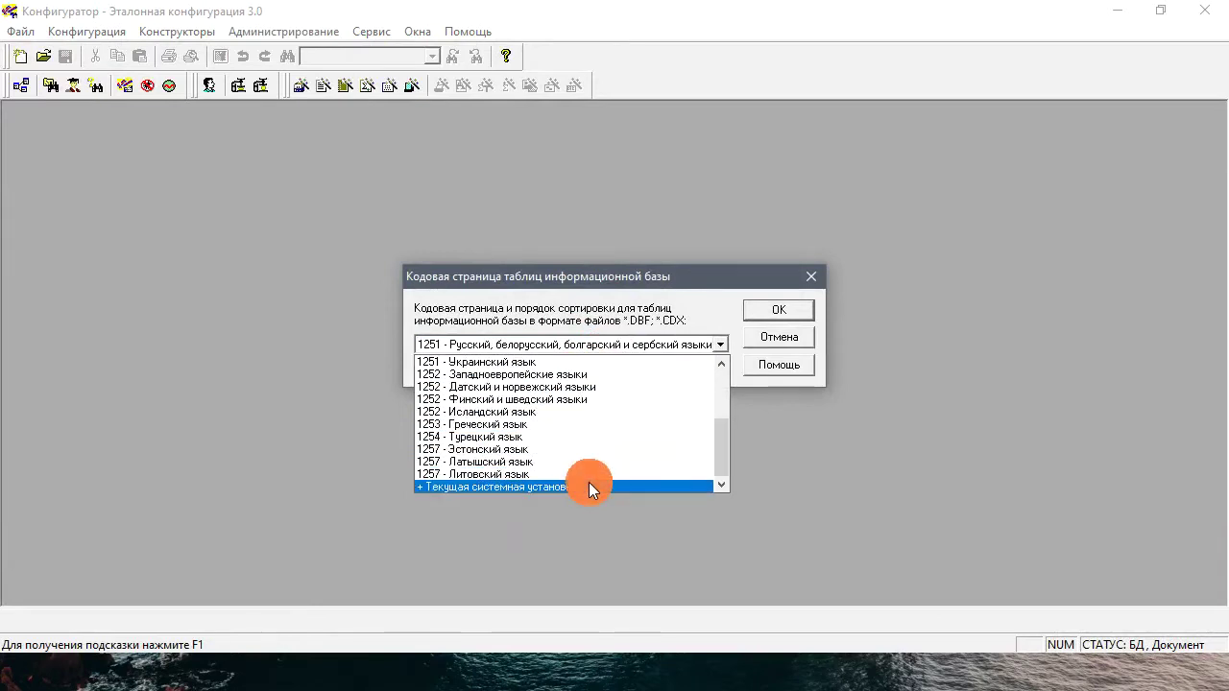
{"action": "left_click", "coordinate": [589, 487]}
{"action": "left_click", "coordinate": [780, 309]}
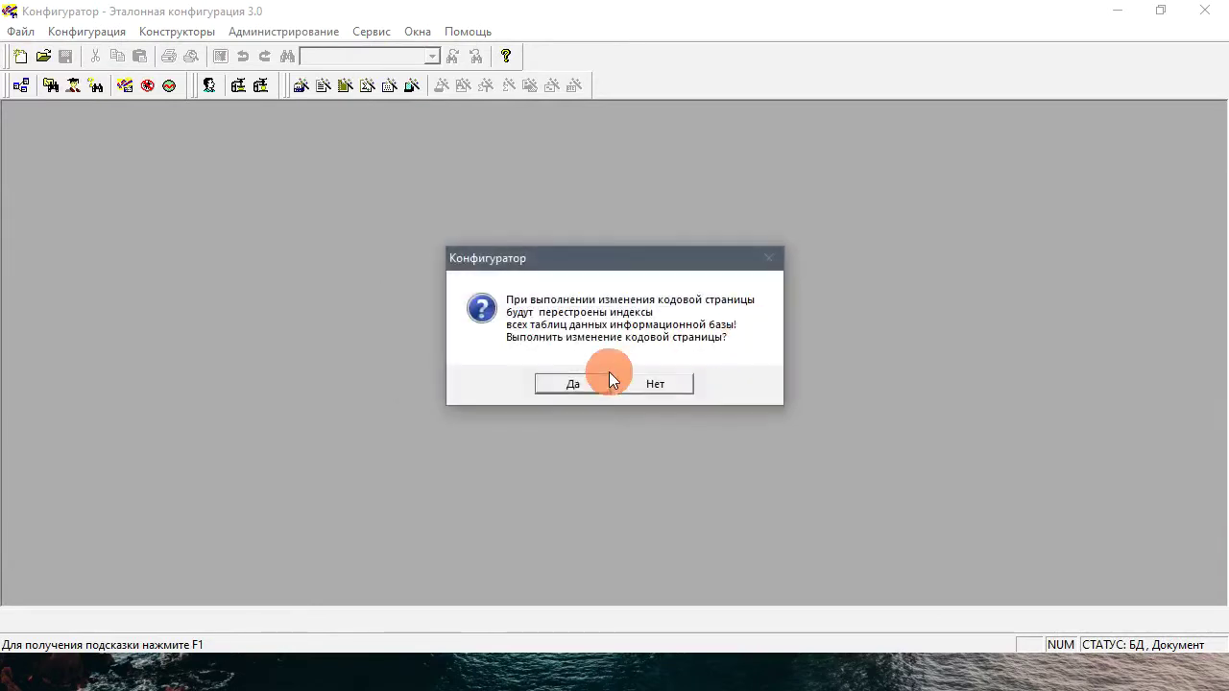
{"action": "left_click", "coordinate": [576, 379]}
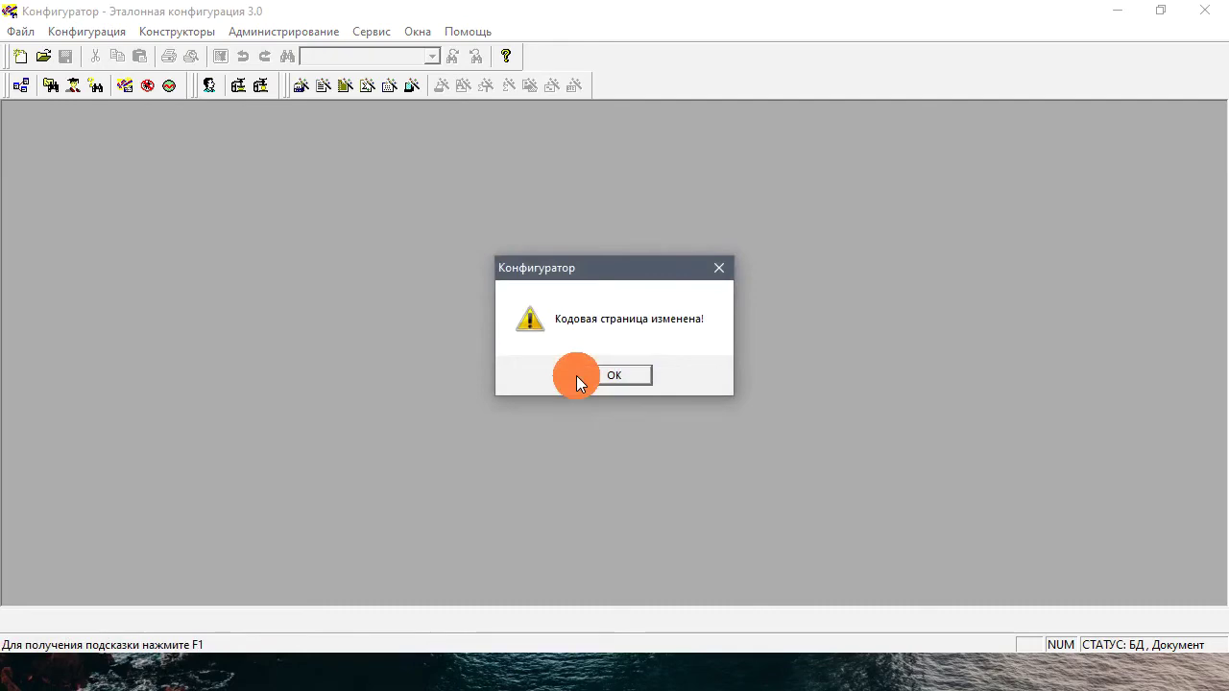
{"action": "left_click", "coordinate": [620, 374]}
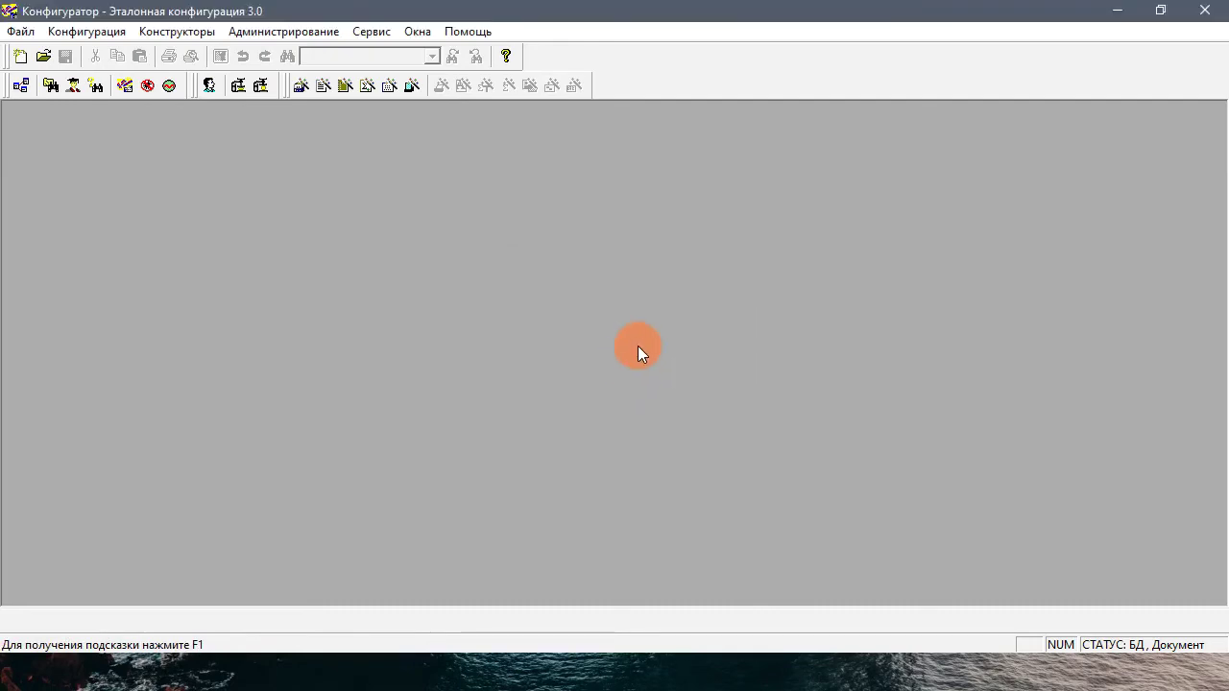
{"action": "left_click", "coordinate": [1208, 11]}
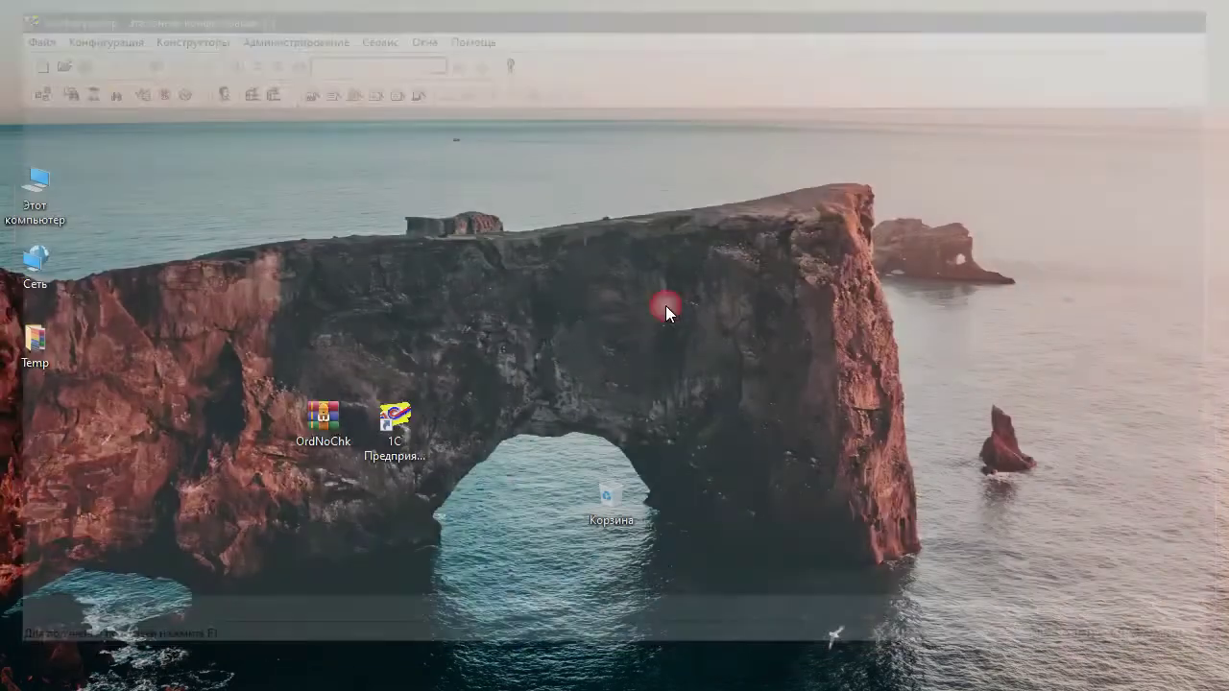
- Test opening Информационная База #1 in 1С:Предприятие mode, and close the program
{"action": "double_click", "coordinate": [405, 443]}
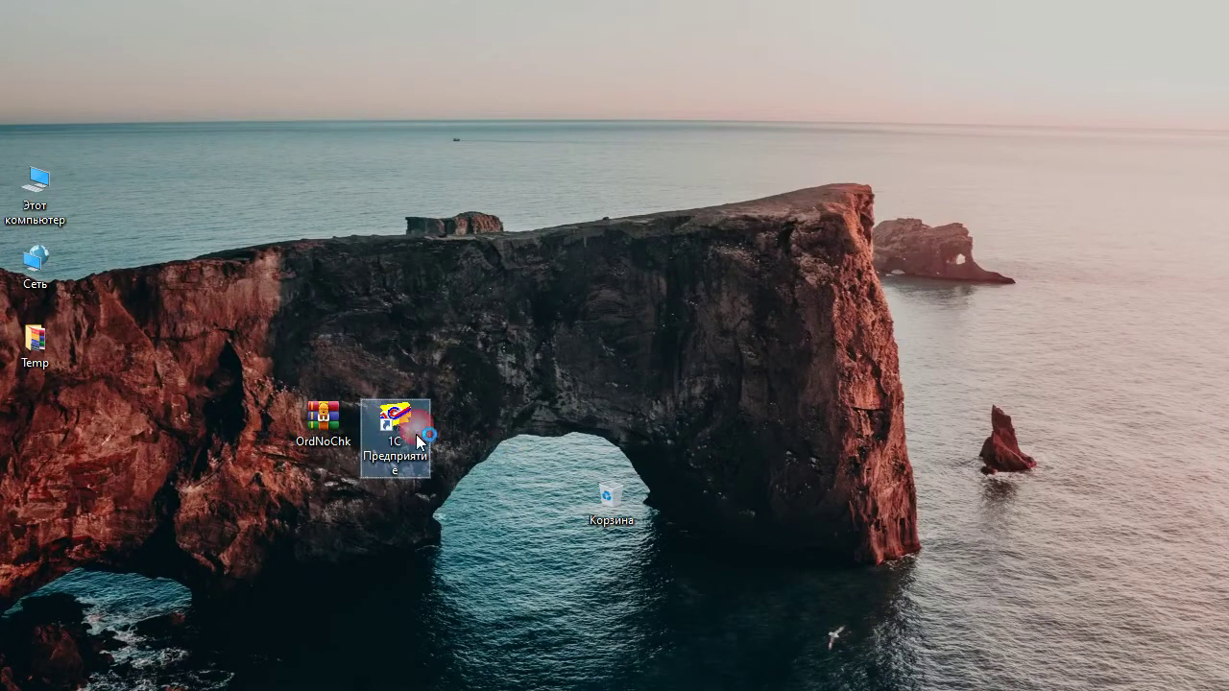
{"action": "left_click", "coordinate": [568, 311]}
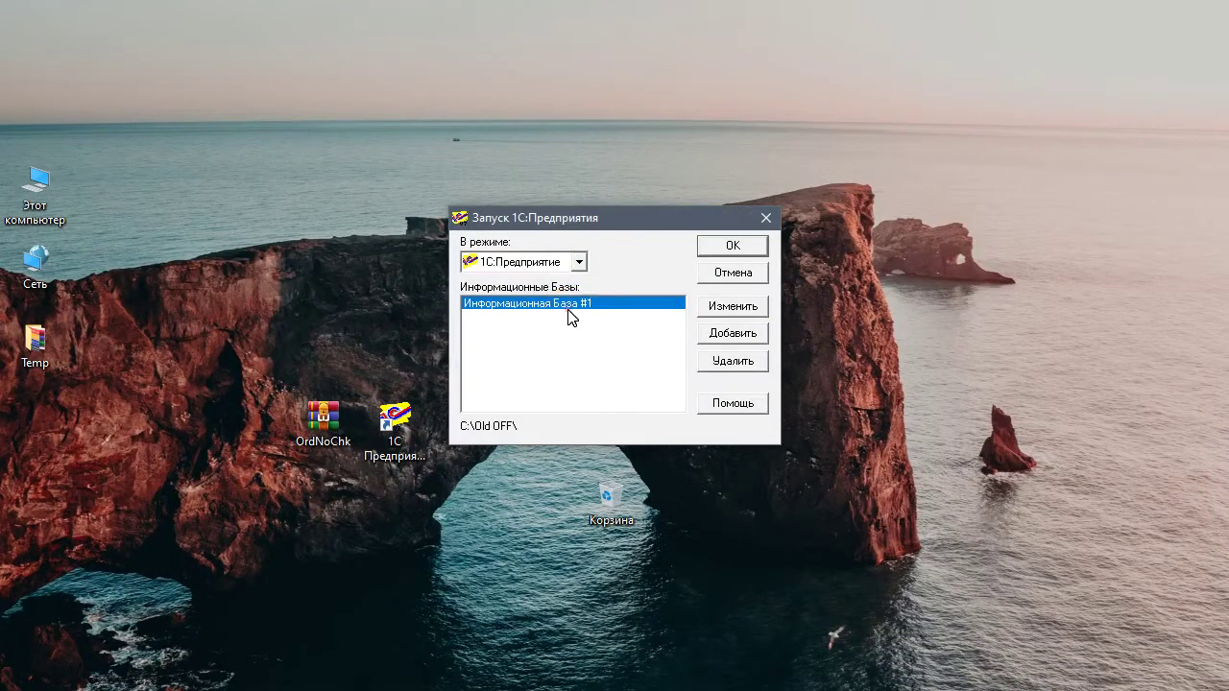
{"action": "double_click", "coordinate": [568, 305]}
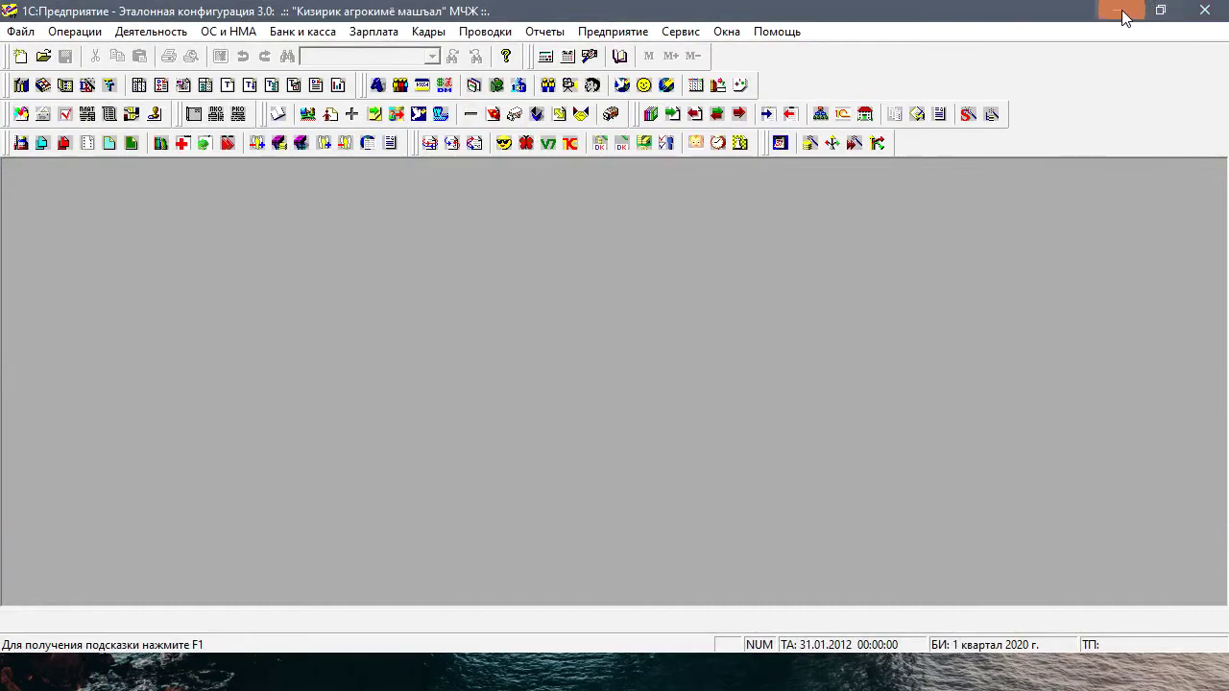
{"action": "left_click", "coordinate": [1200, 12]}
{"action": "right_click", "coordinate": [516, 326]}
{"action": "left_click", "coordinate": [544, 382]}
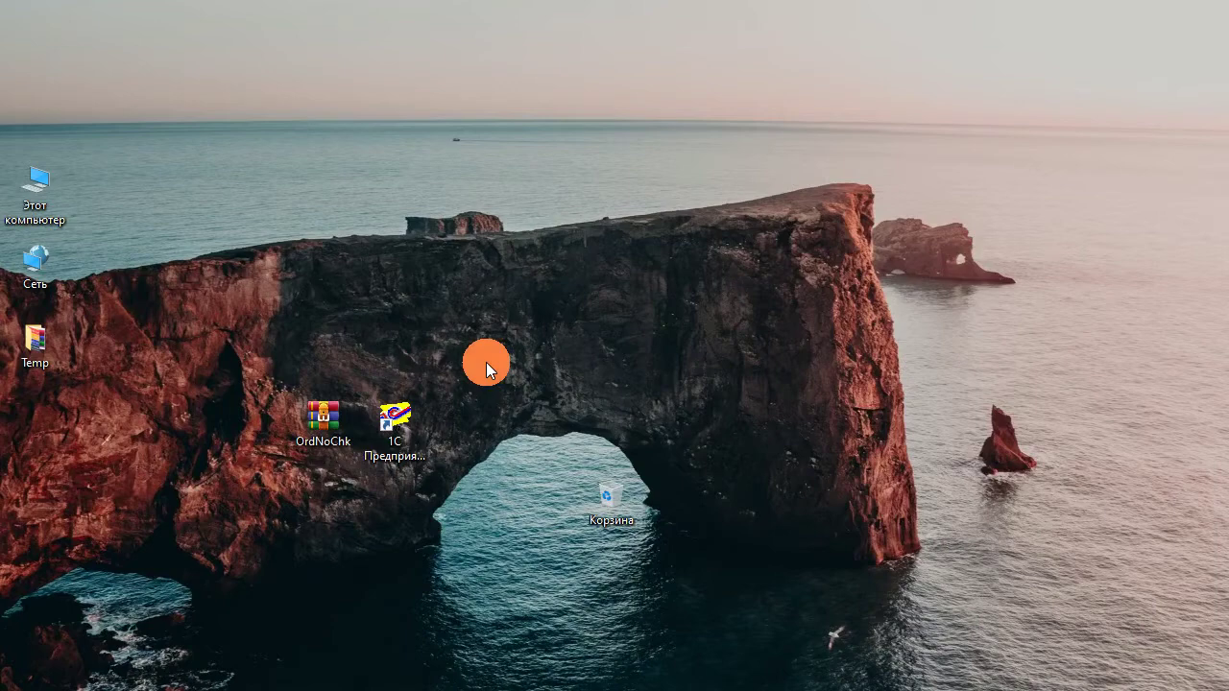
- Reopen the OrdNoChk archive and select OrdNoChk.prm to review the file used for the fix
{"action": "double_click", "coordinate": [327, 419]}
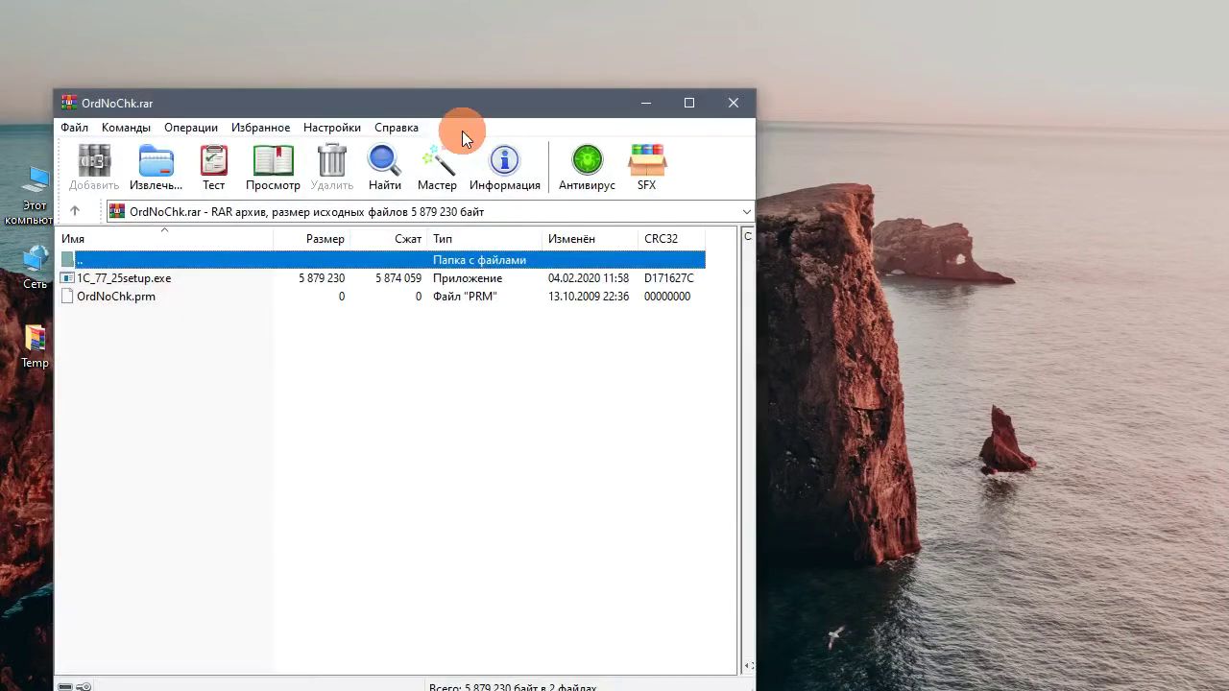
{"action": "left_click_drag", "start_coordinate": [355, 101], "coordinate": [838, 74]}
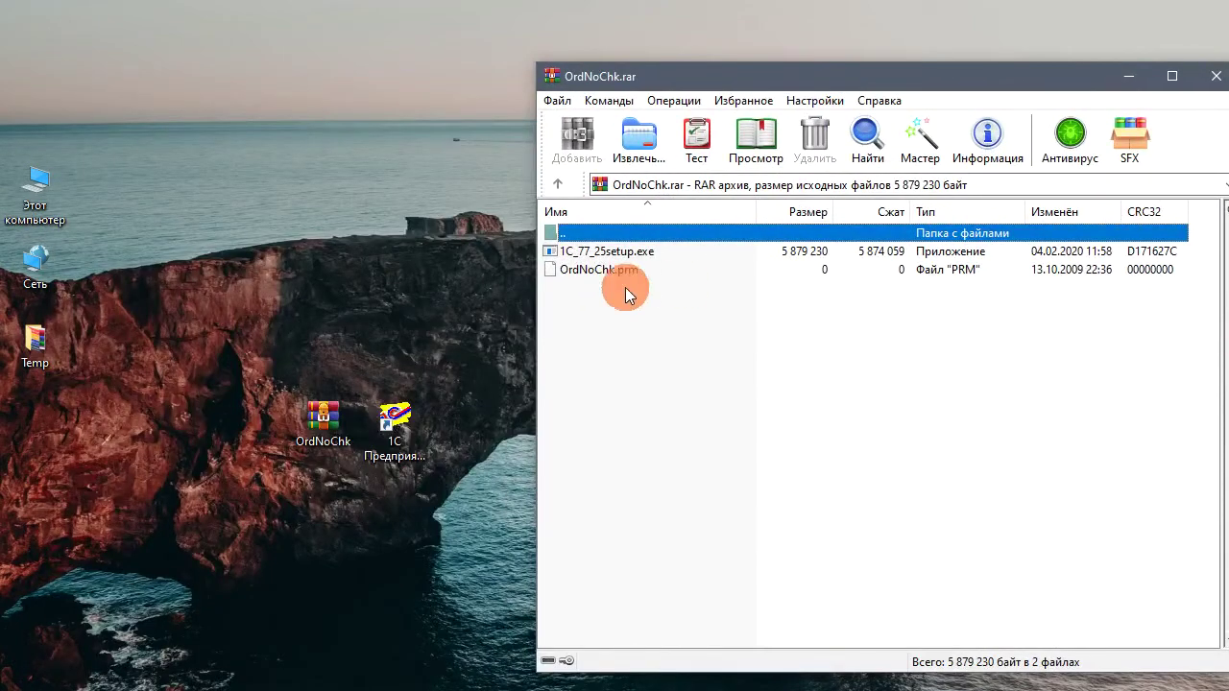
{"action": "left_click", "coordinate": [619, 276]}
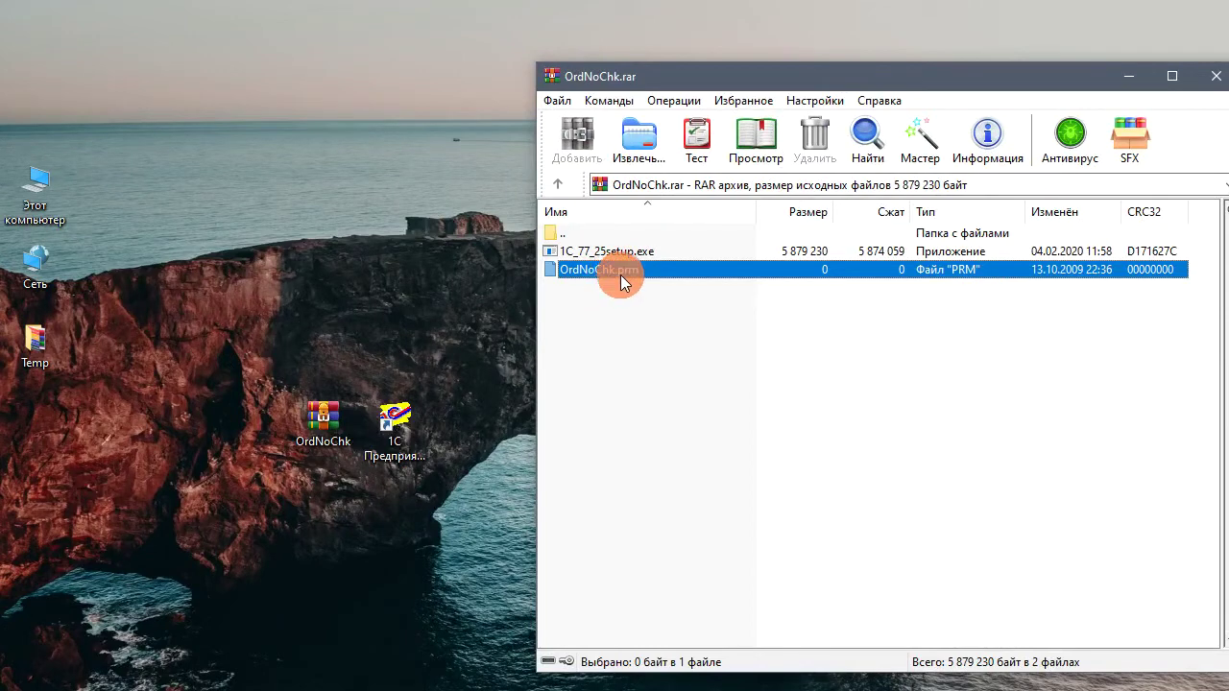
{"action": "key", "text": "Up"}
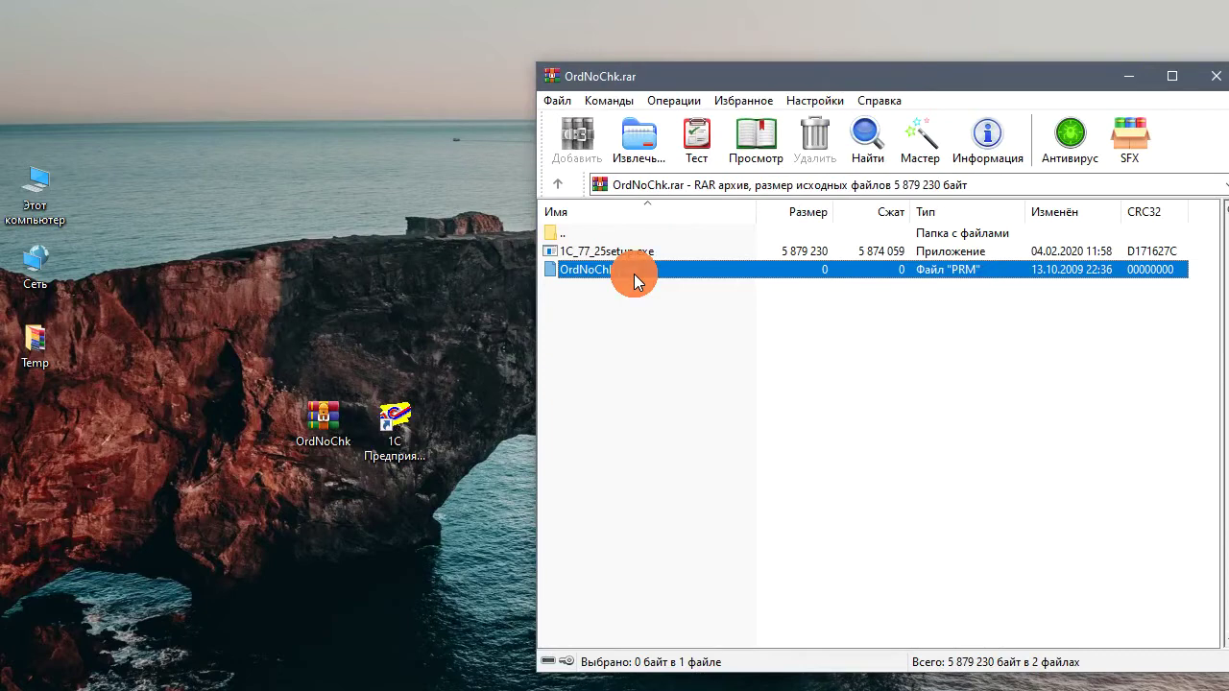
{"action": "left_click_drag", "start_coordinate": [587, 273], "coordinate": [591, 303]}
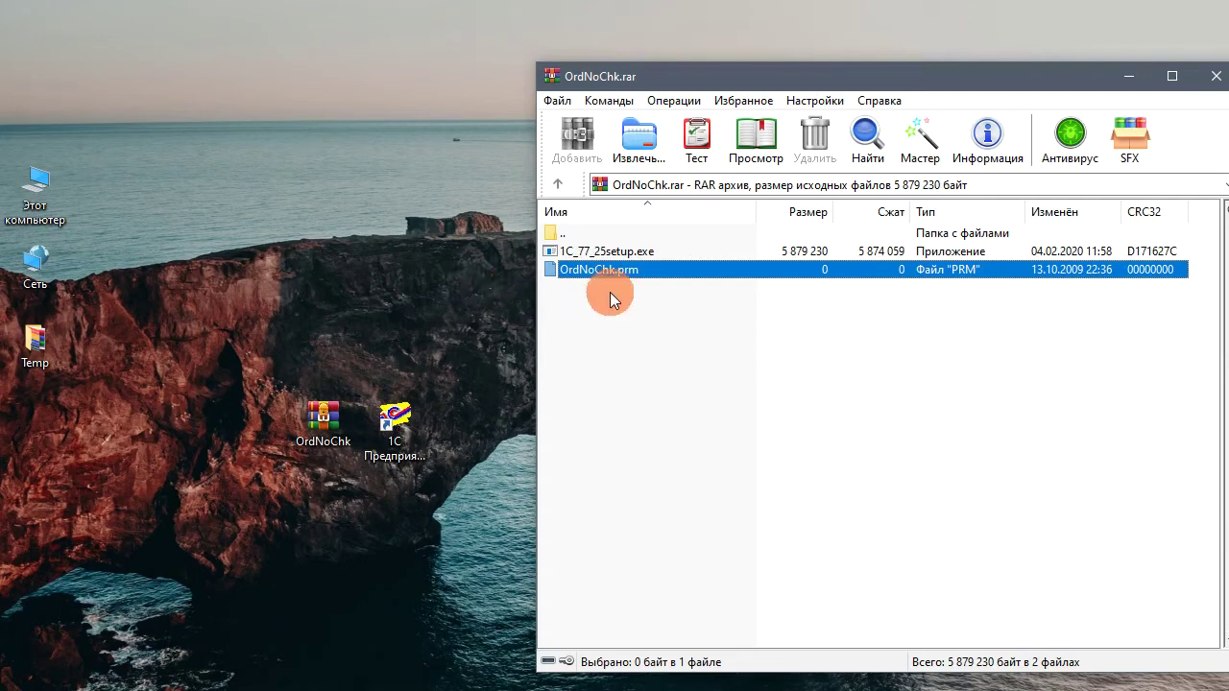
- Open the 1С:Предприятие launcher to review its start mode and infobase list, and close it
{"action": "left_click", "coordinate": [582, 251]}
{"action": "left_click", "coordinate": [439, 312]}
{"action": "double_click", "coordinate": [395, 420]}
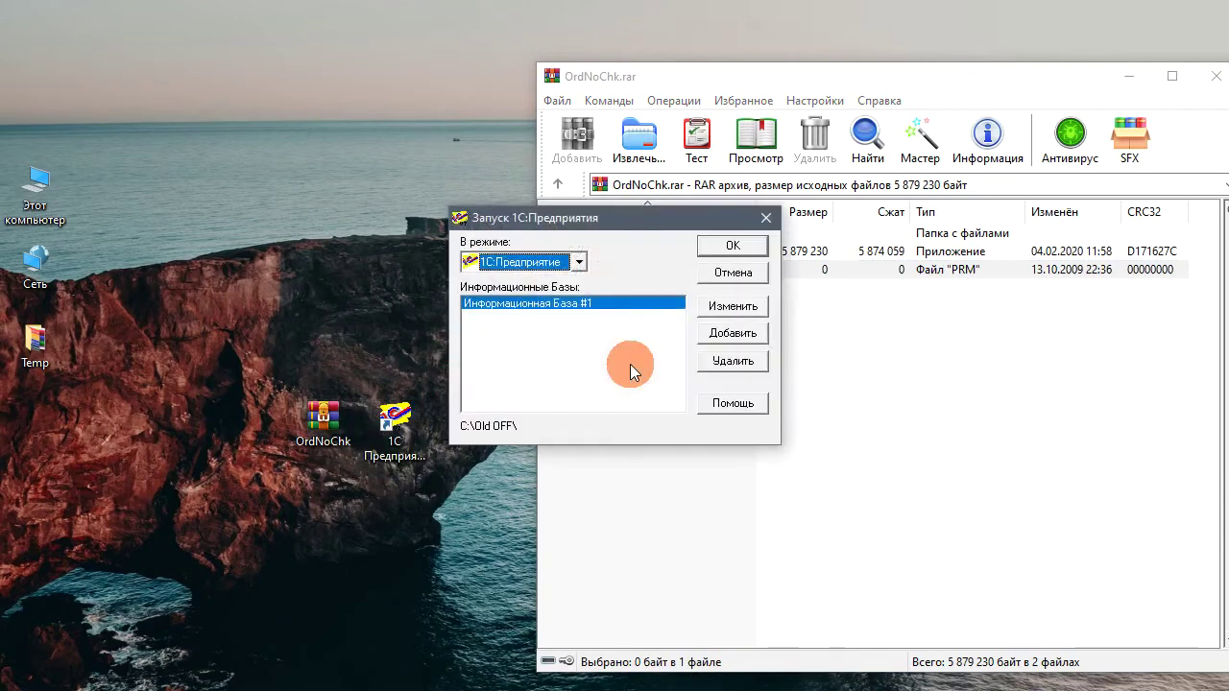
{"action": "left_click_drag", "start_coordinate": [581, 212], "coordinate": [551, 215]}
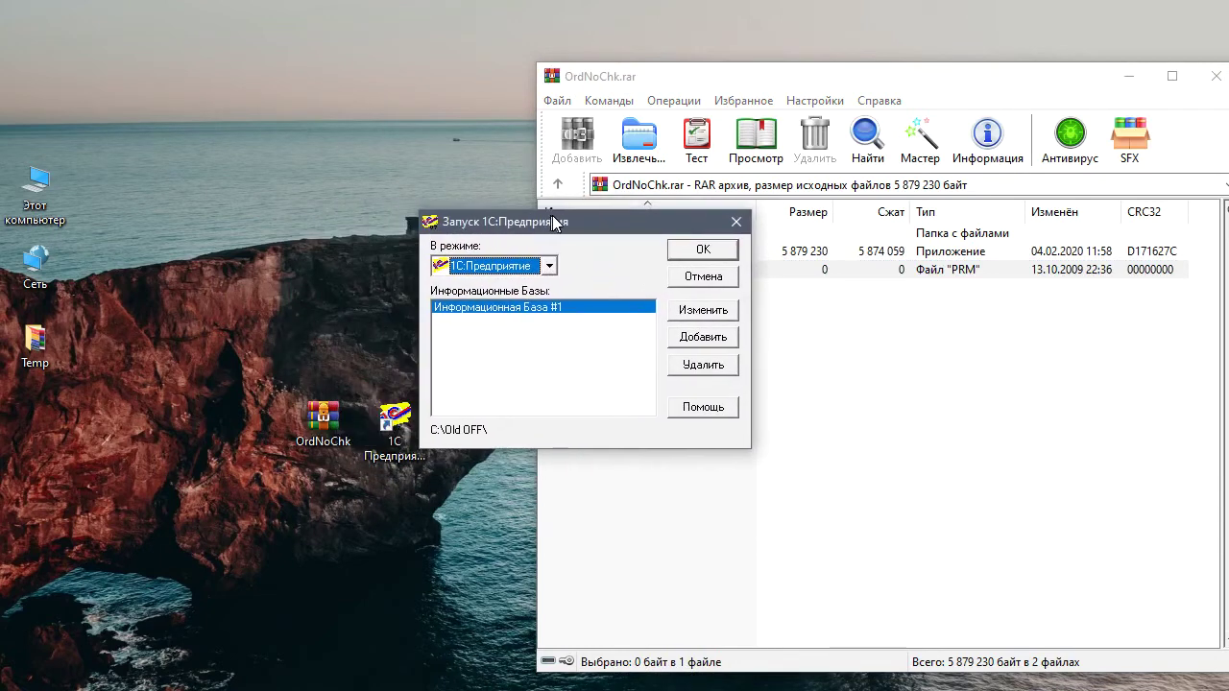
{"action": "left_click_drag", "start_coordinate": [563, 330], "coordinate": [563, 364]}
{"action": "left_click", "coordinate": [563, 364]}
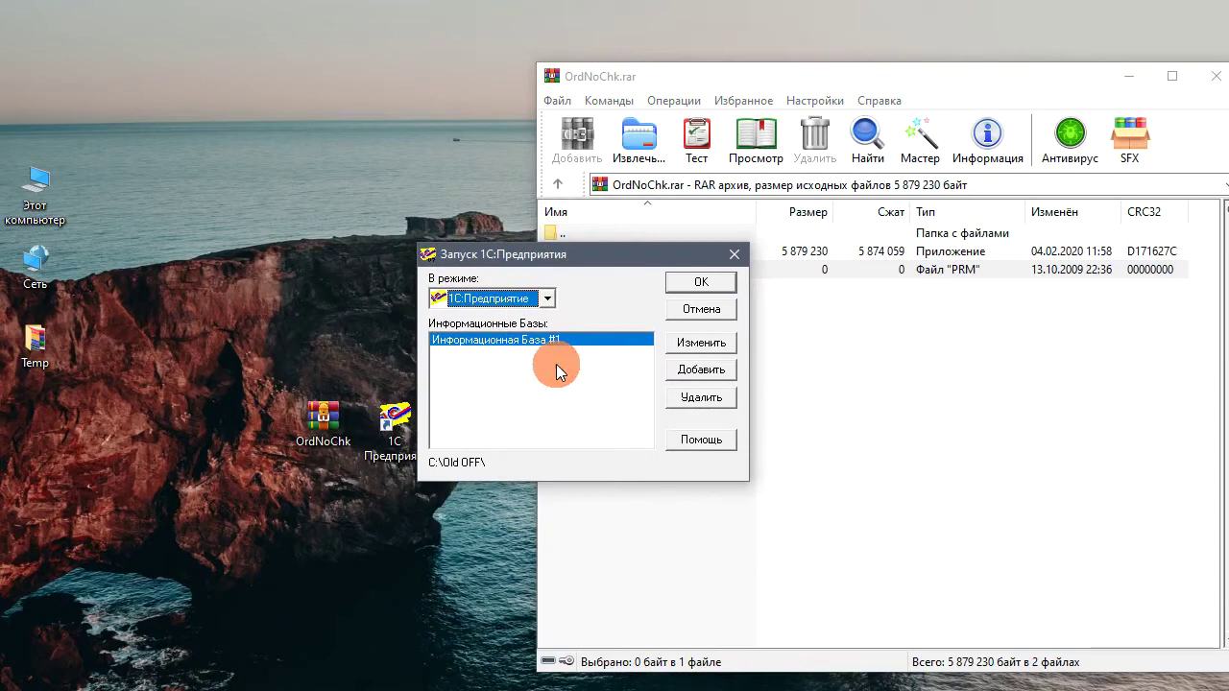
{"action": "left_click_drag", "start_coordinate": [576, 250], "coordinate": [581, 266]}
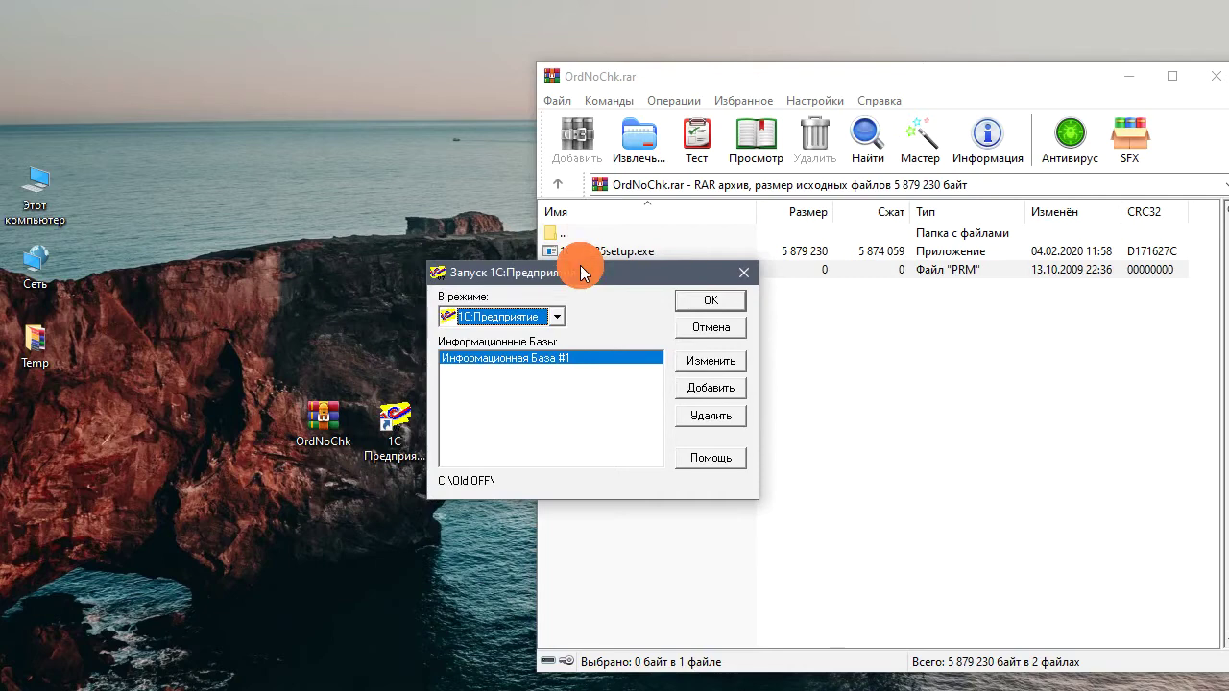
{"action": "left_click", "coordinate": [716, 297]}
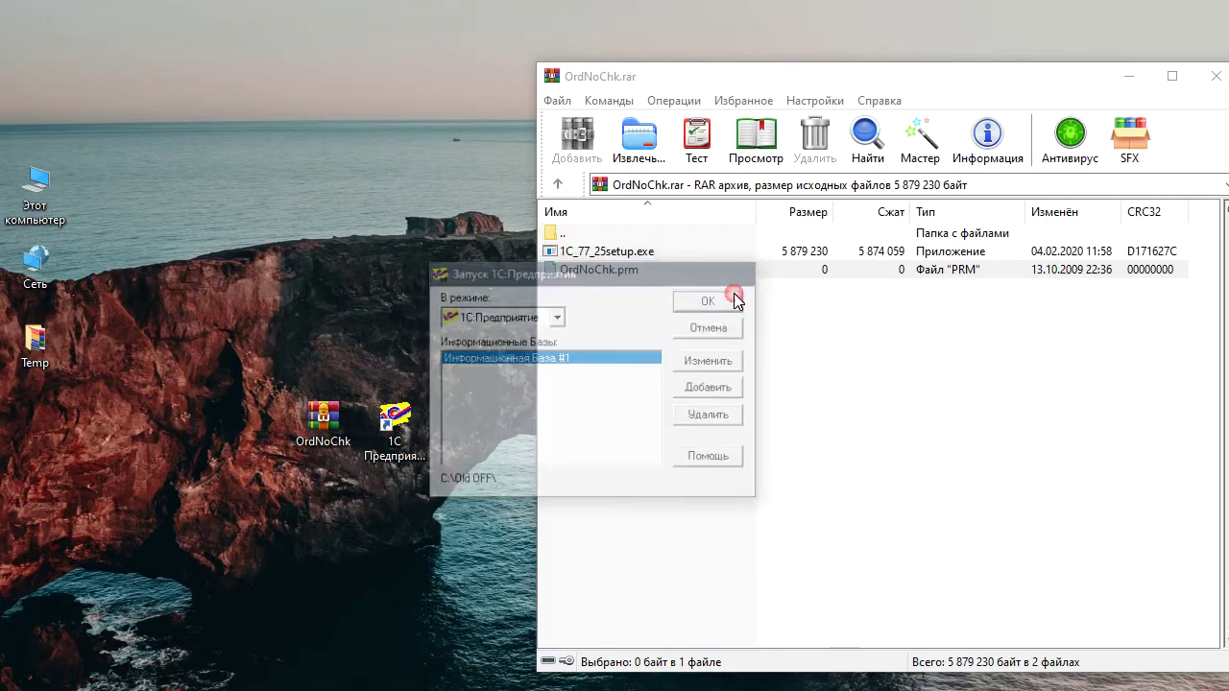
{"action": "left_click", "coordinate": [614, 272]}
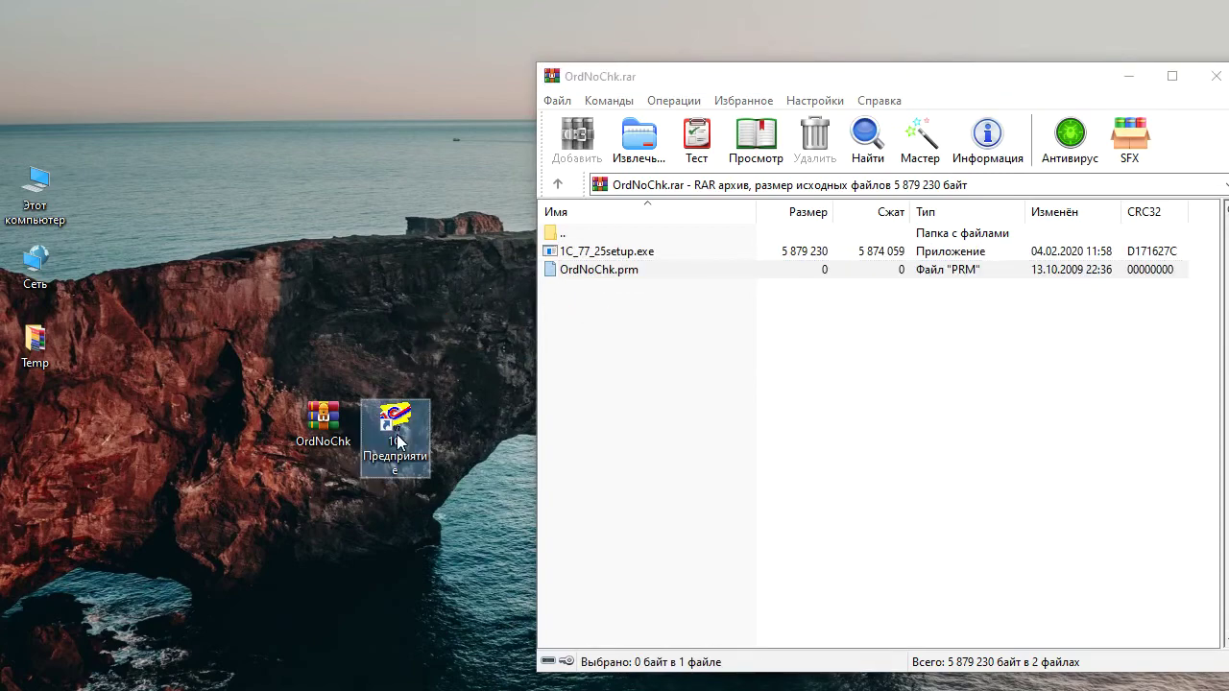
- Open the 1С Предприятие shortcut's file location beside the OrdNoChk archive and select OrdNoChk.prm to review its destination folder, BIN
{"action": "right_click", "coordinate": [394, 427]}
{"action": "left_click", "coordinate": [506, 224]}
{"action": "left_click_drag", "start_coordinate": [729, 19], "coordinate": [349, 116]}
{"action": "left_click_drag", "start_coordinate": [885, 84], "coordinate": [1005, 84]}
{"action": "left_click_drag", "start_coordinate": [533, 107], "coordinate": [493, 85]}
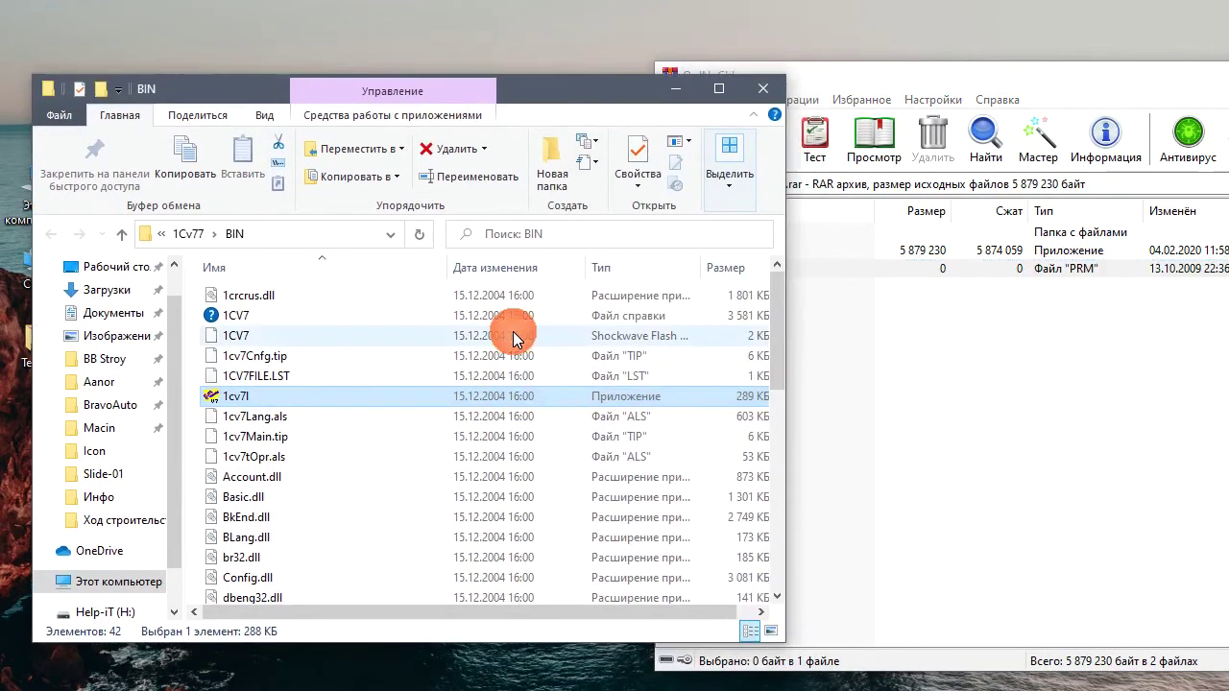
{"action": "left_click", "coordinate": [872, 371]}
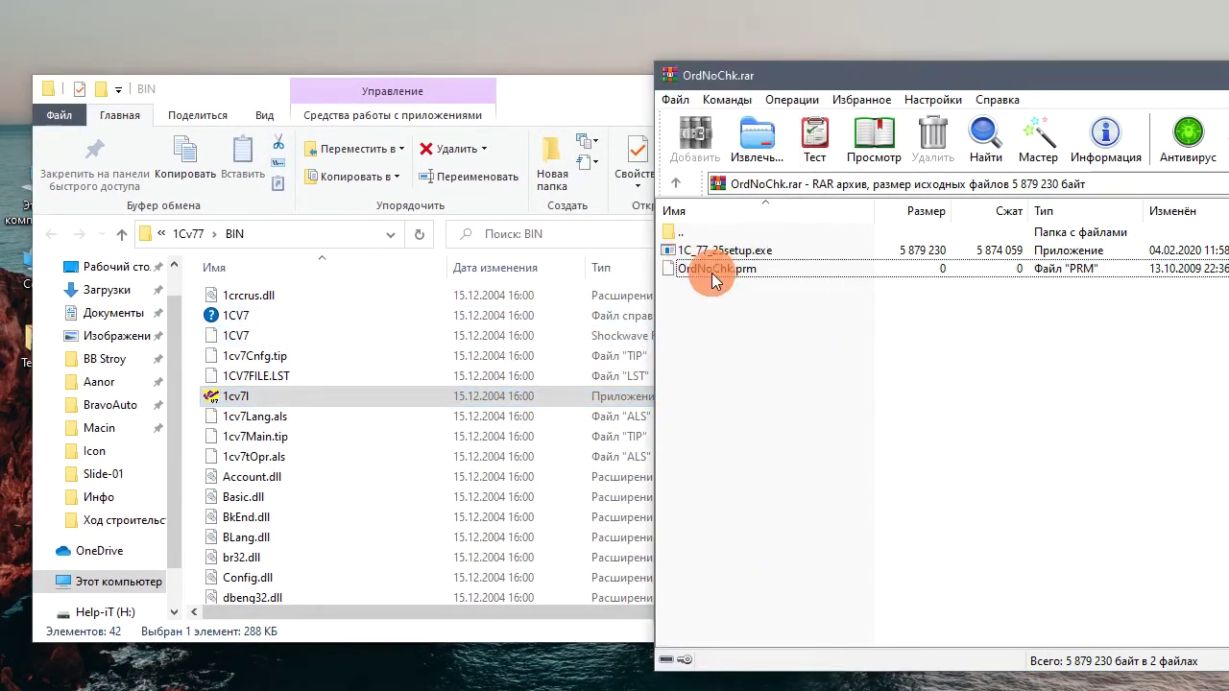
{"action": "left_click_drag", "start_coordinate": [705, 271], "coordinate": [513, 379]}
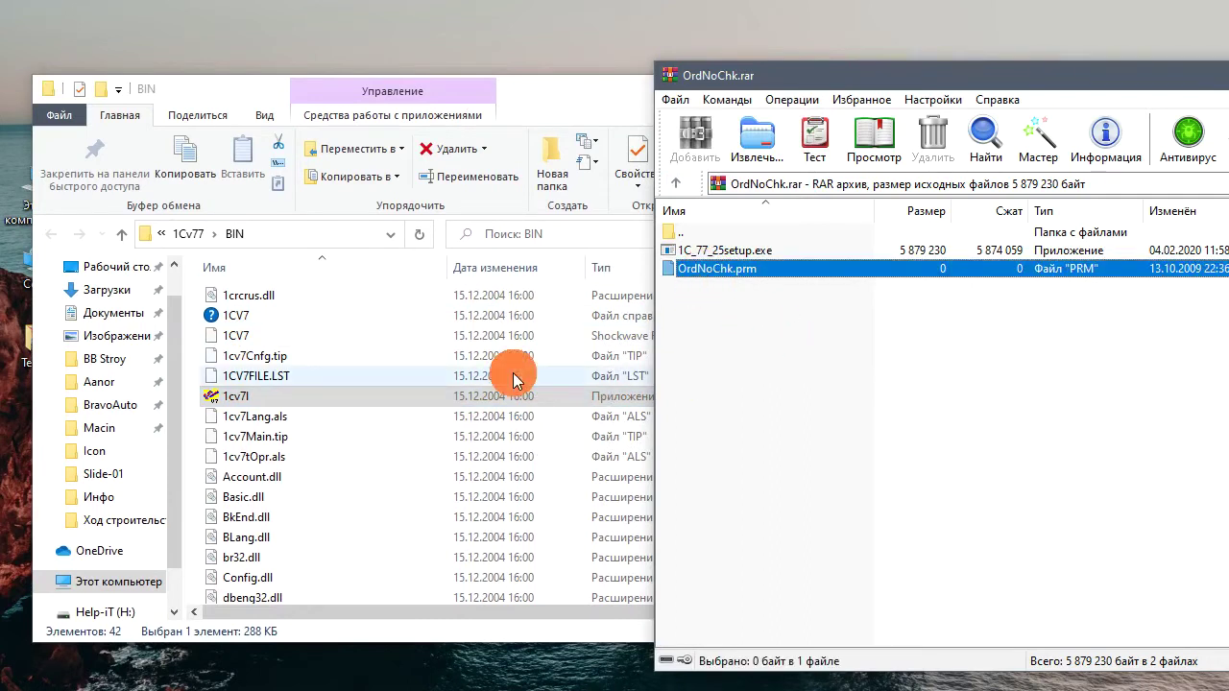
- Close the OrdNoChk archive and the BIN folder window, and refresh the desktop
{"action": "left_click_drag", "start_coordinate": [916, 84], "coordinate": [752, 96]}
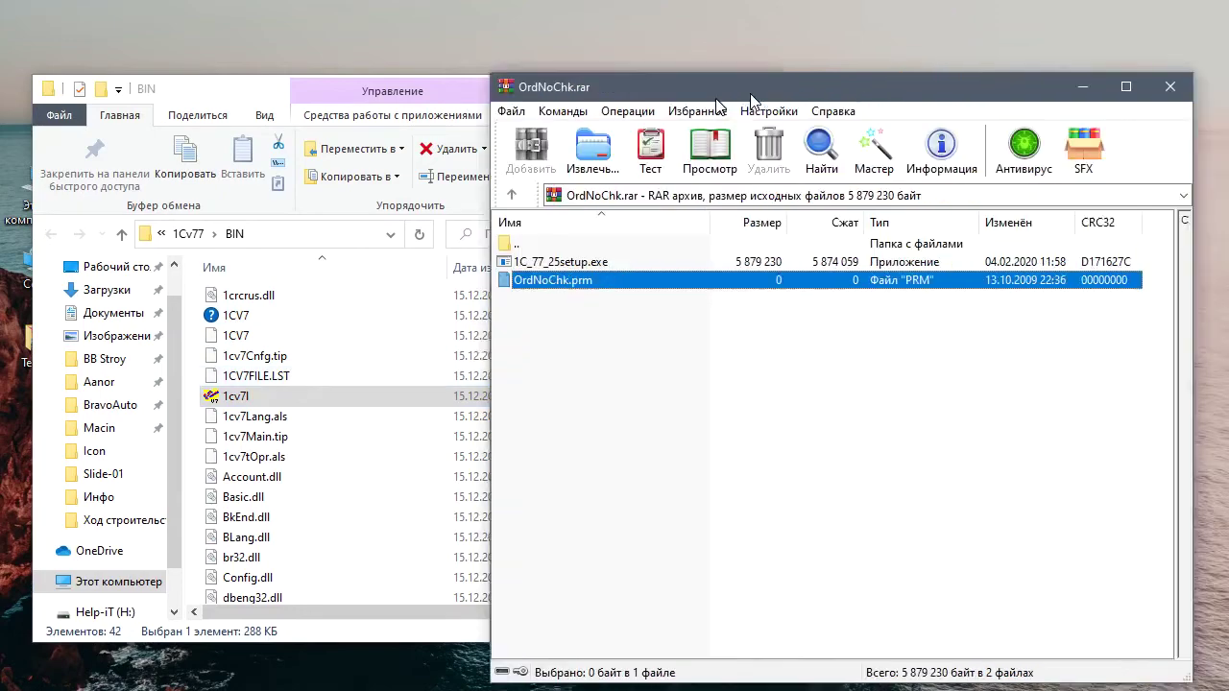
{"action": "left_click", "coordinate": [1169, 86]}
{"action": "left_click", "coordinate": [763, 88]}
{"action": "right_click", "coordinate": [535, 382]}
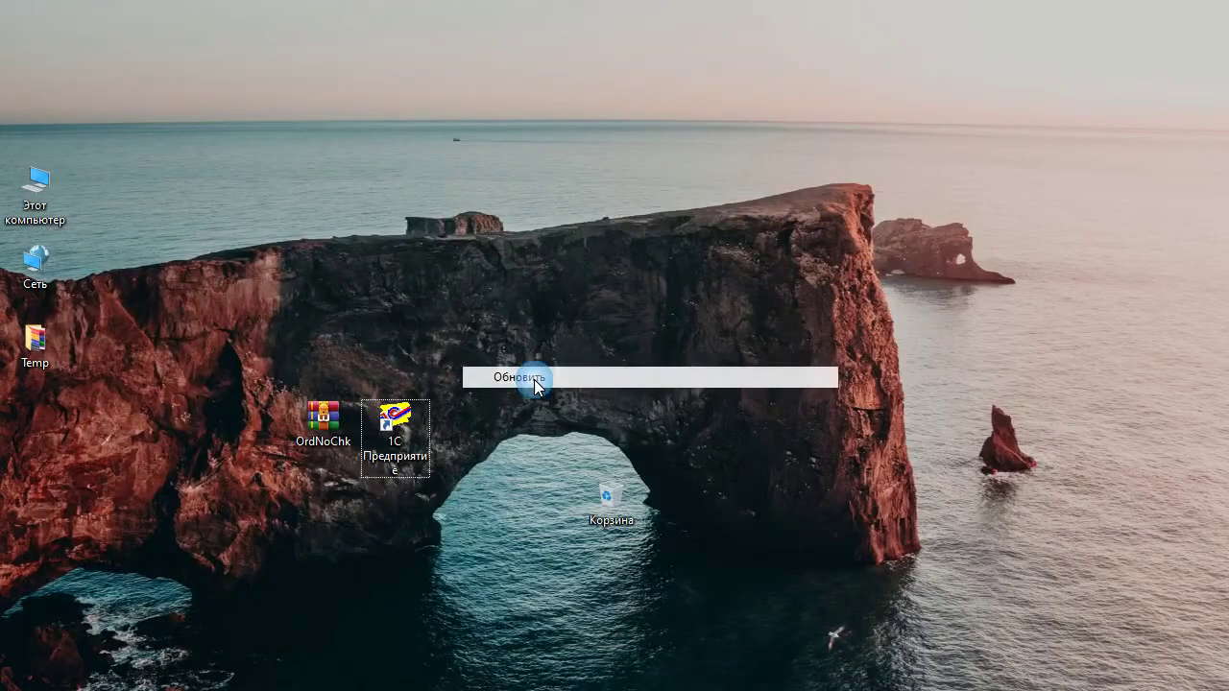